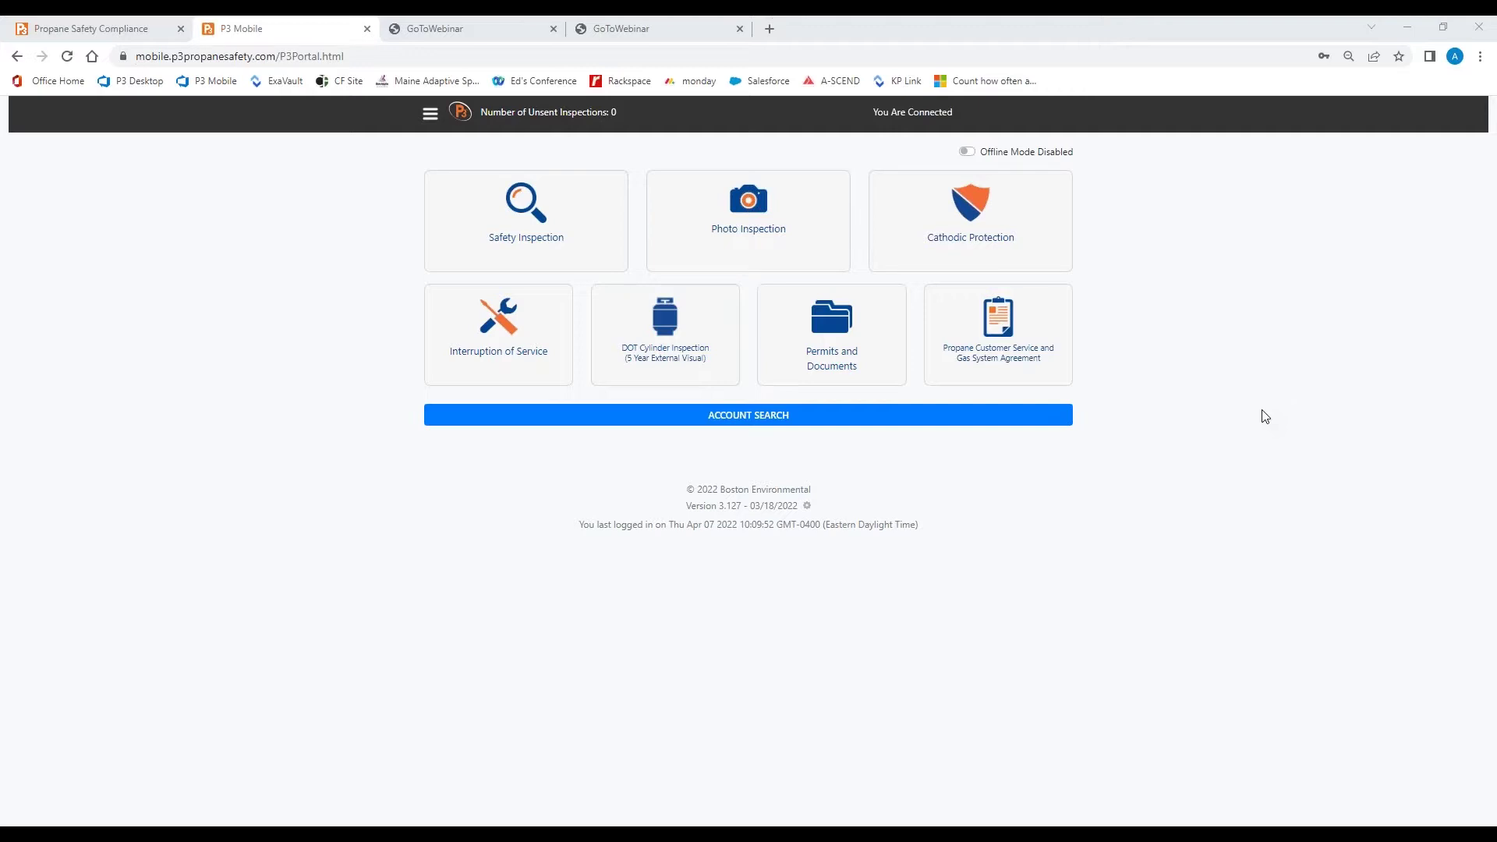
# Start a cathodic protection inspection, enter the customer's account number and pick their tank location
pyautogui.click(943, 209)
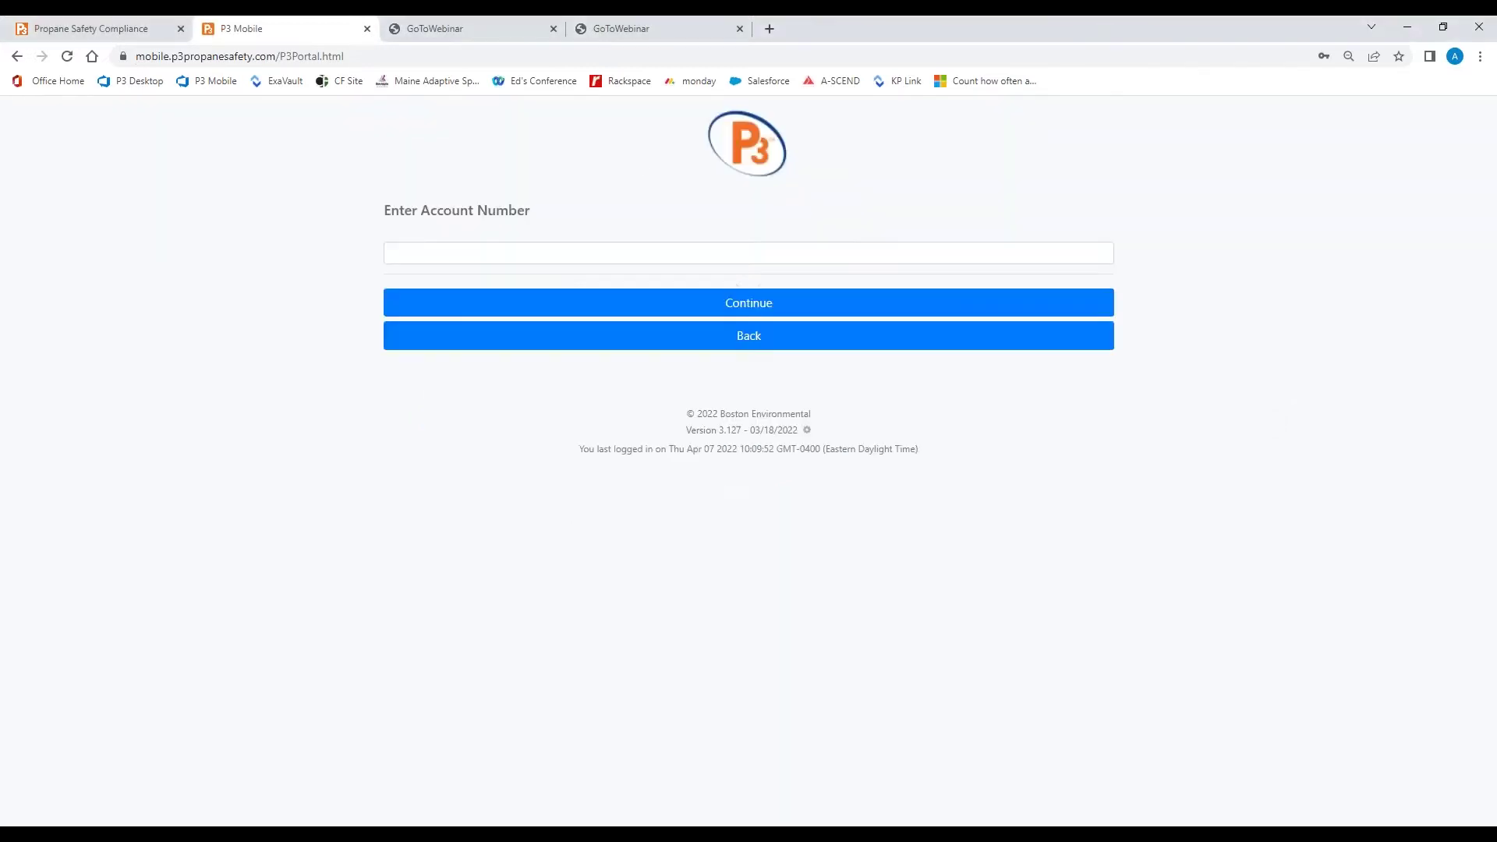
pyautogui.click(824, 257)
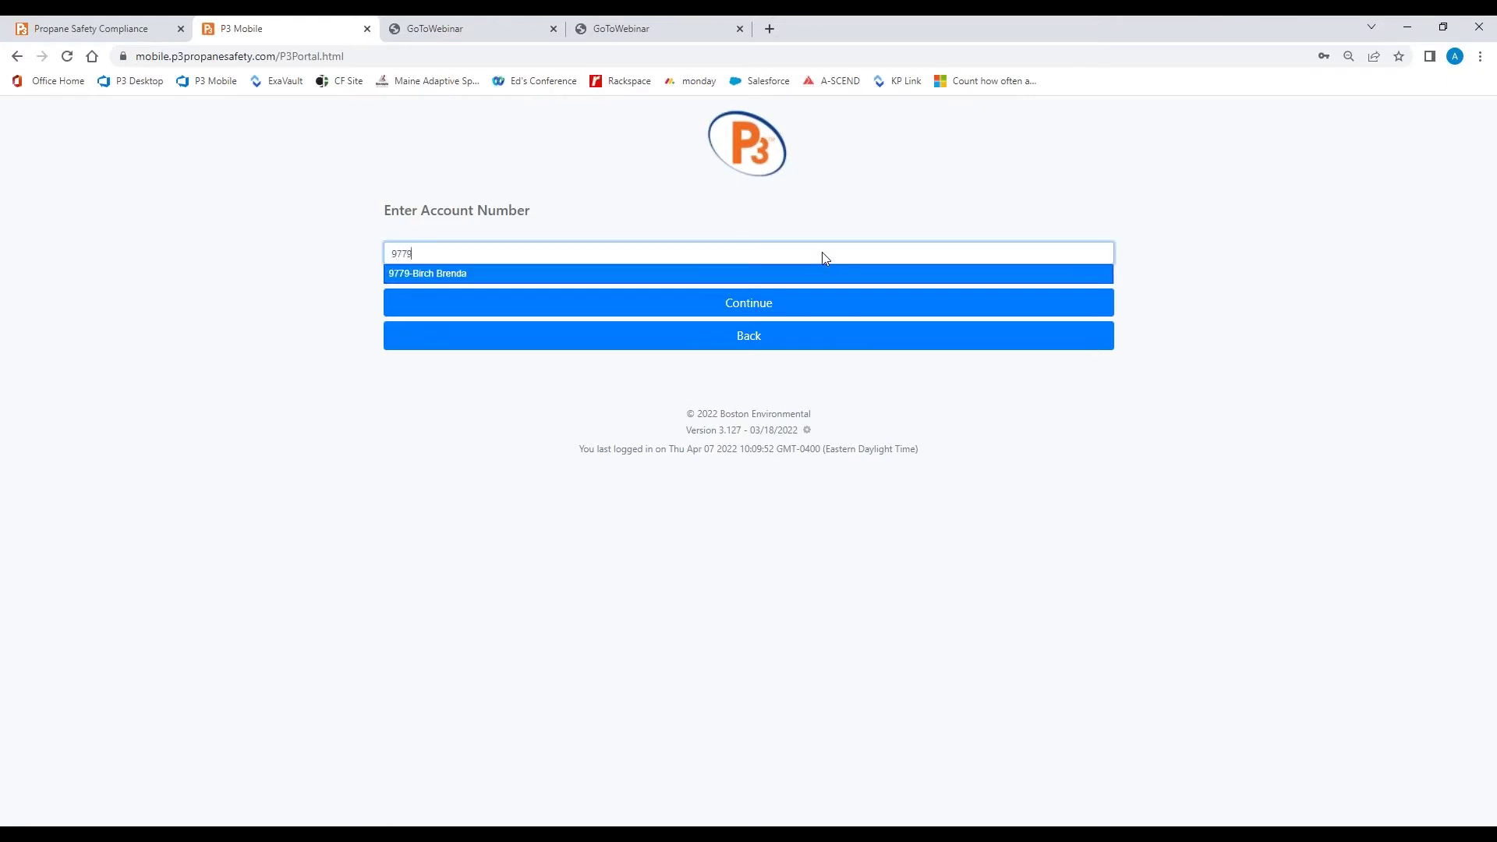
pyautogui.click(614, 275)
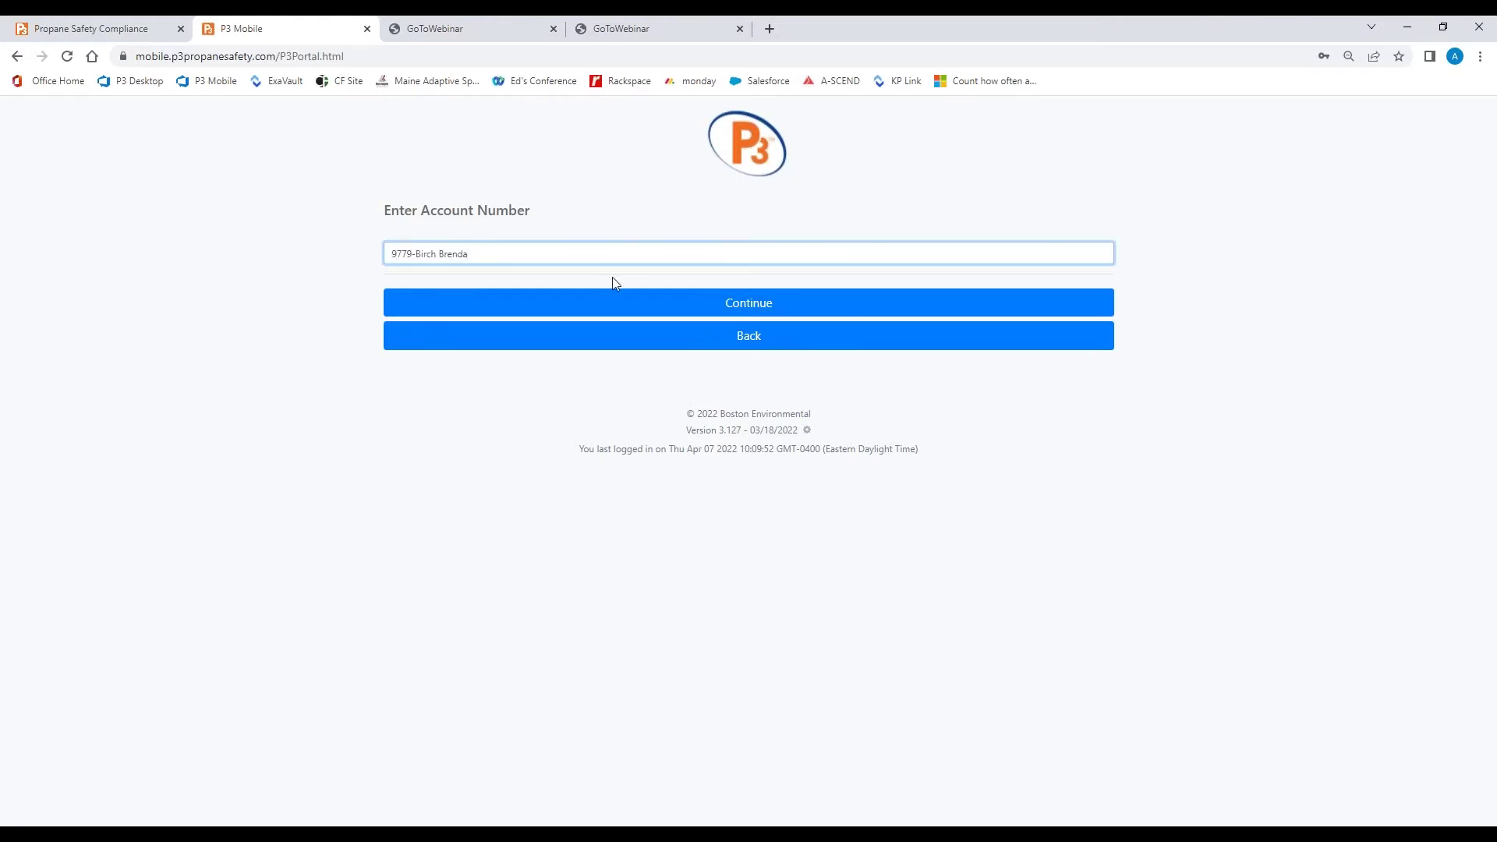
pyautogui.click(621, 308)
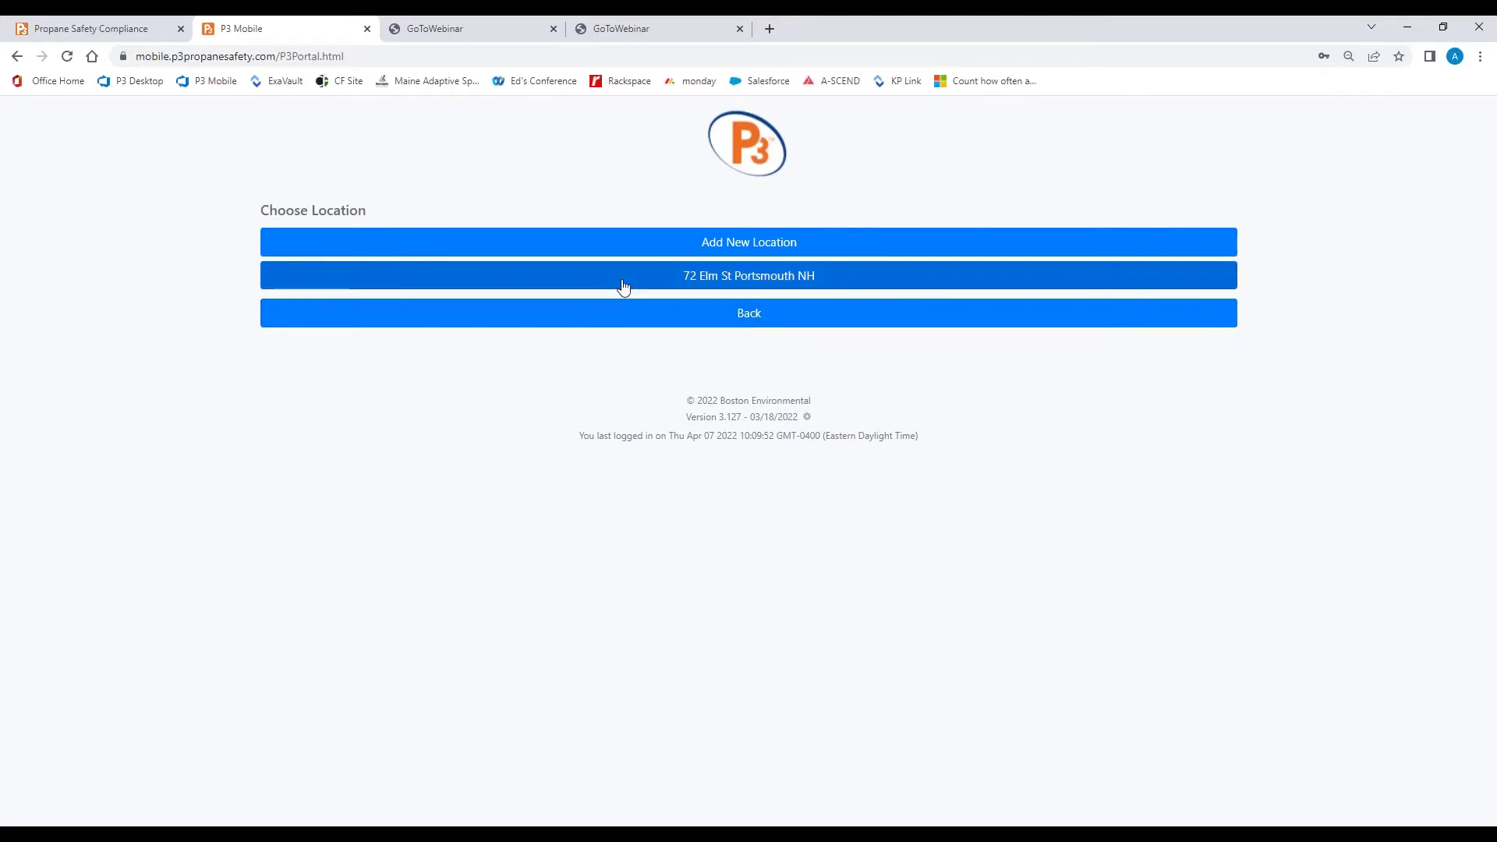
pyautogui.click(623, 285)
# Select existing container serial 04102 and continue to the new cathodic protection data form
pyautogui.click(593, 338)
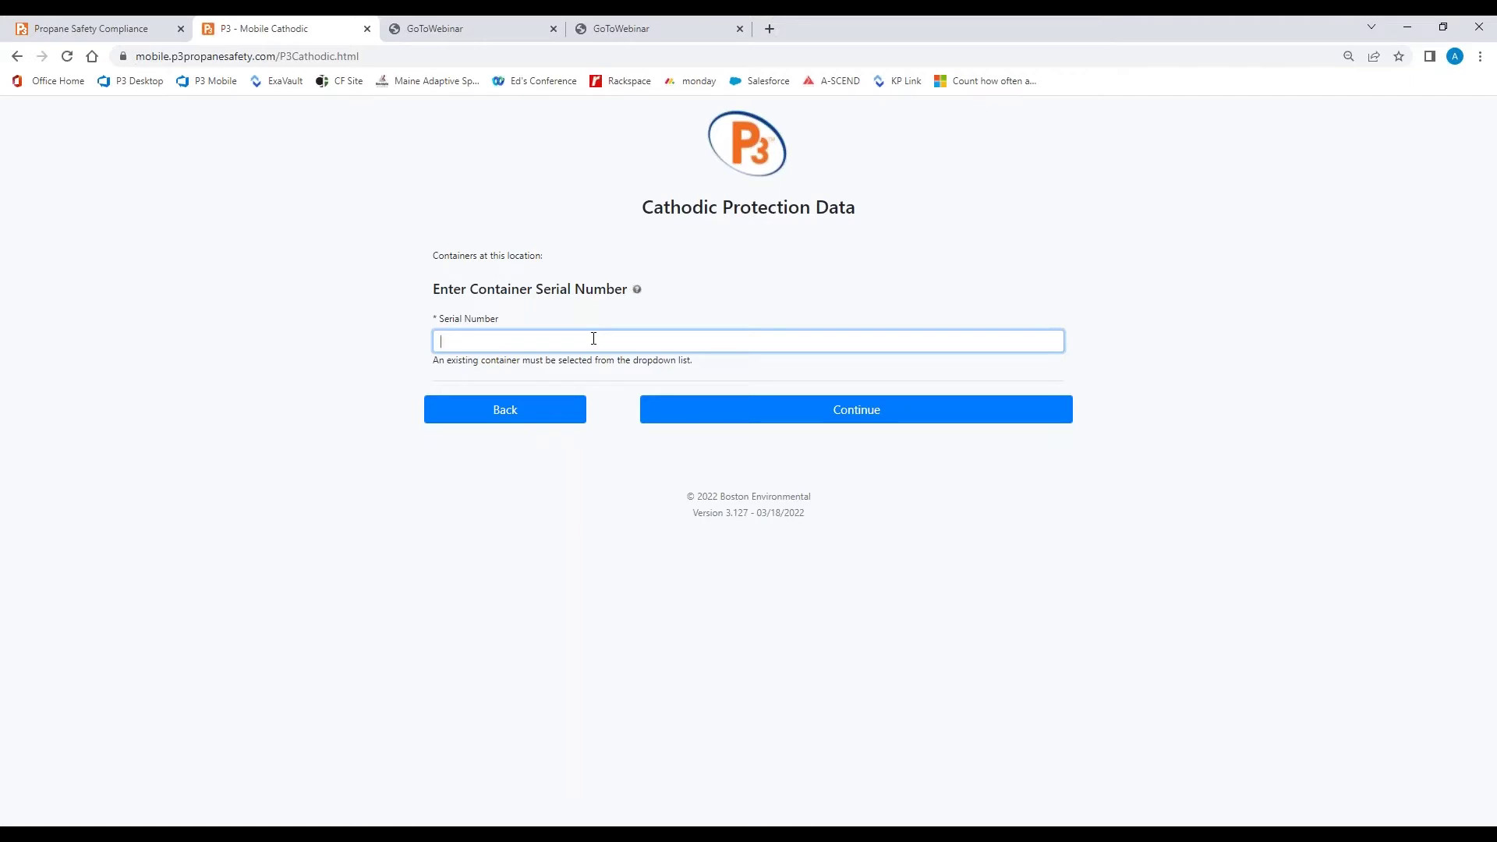
pyautogui.write('04102')
pyautogui.click(572, 362)
pyautogui.click(689, 418)
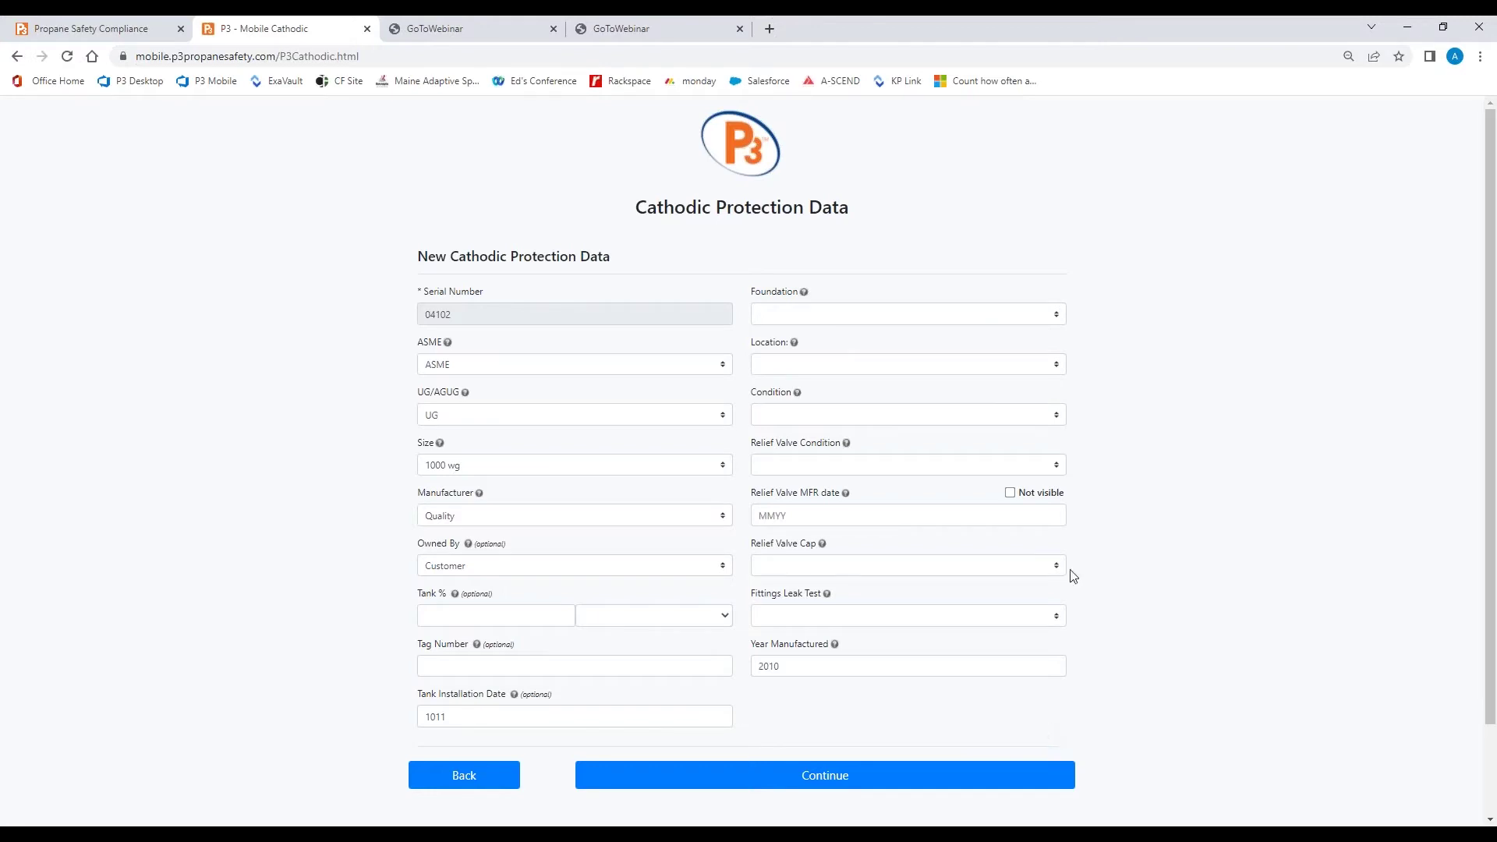
# Show the Foundation condition options on the new cathodic protection form
pyautogui.click(949, 326)
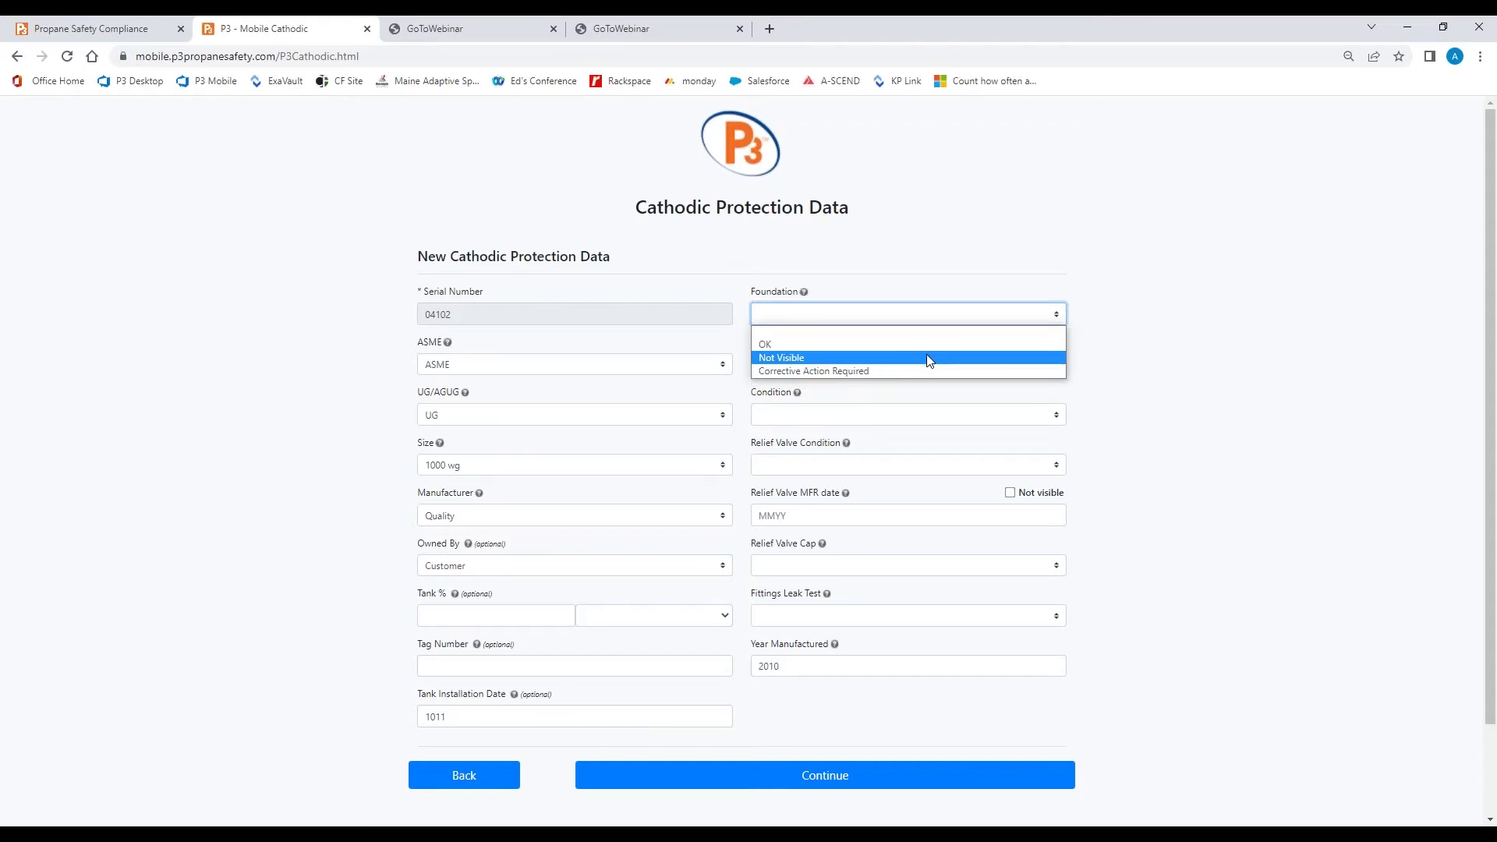
# Choose Not Visible in the Foundation dropdown and OK in the Location dropdown
pyautogui.click(929, 361)
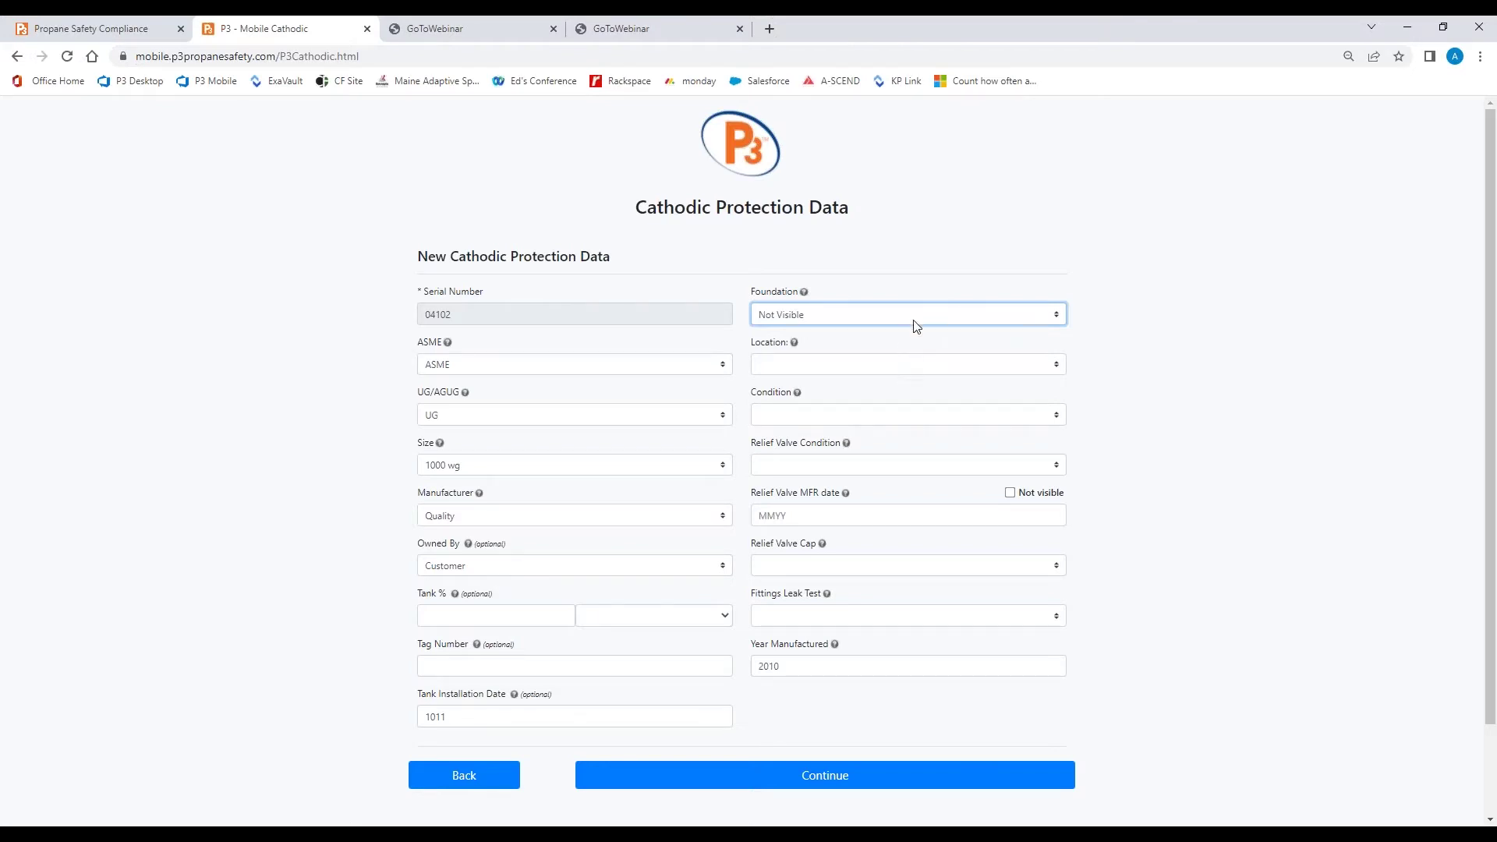
pyautogui.click(916, 324)
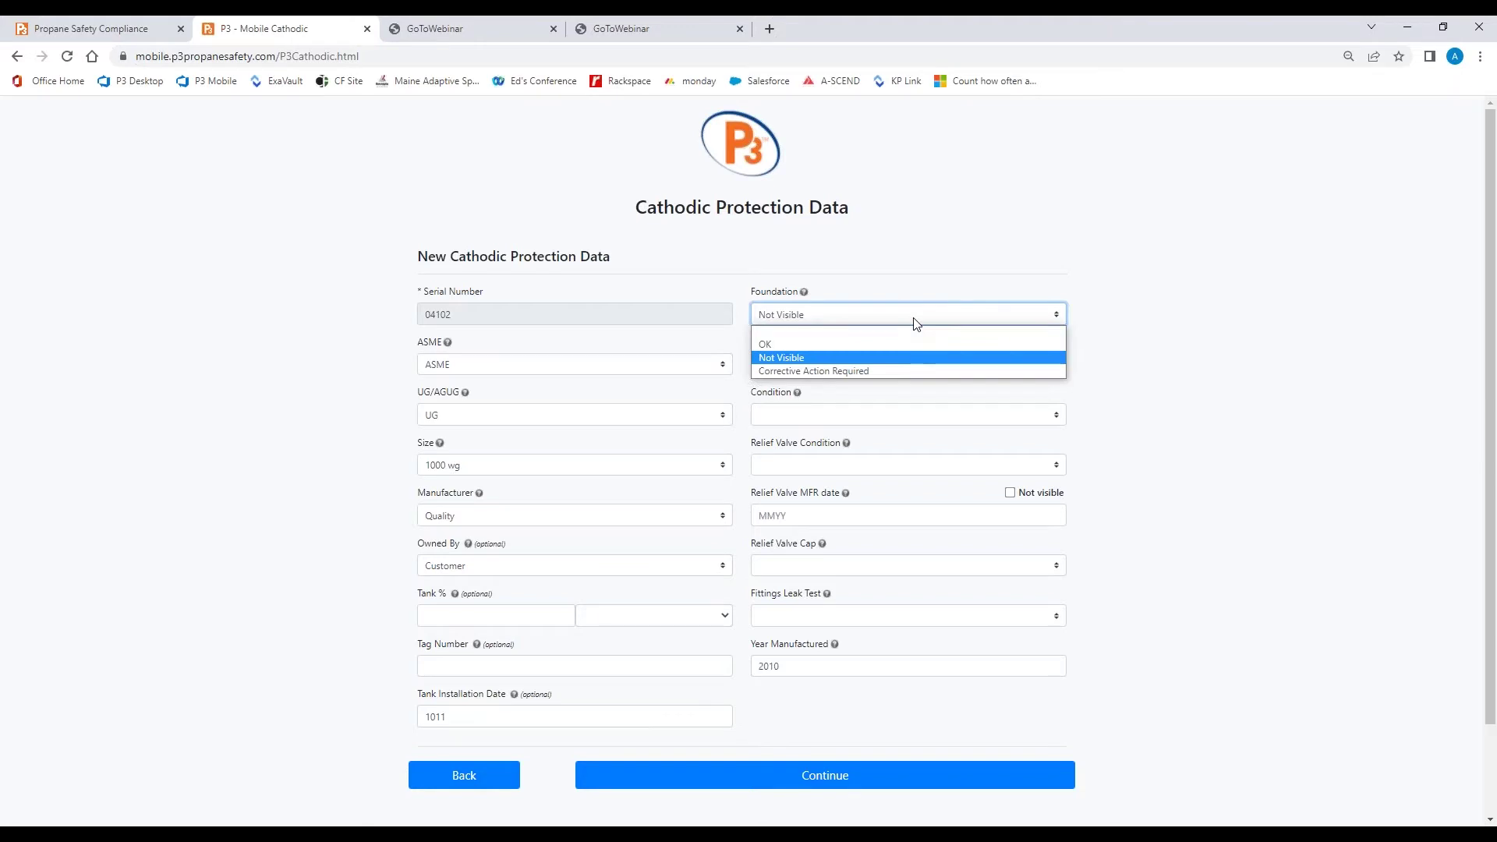
pyautogui.click(911, 357)
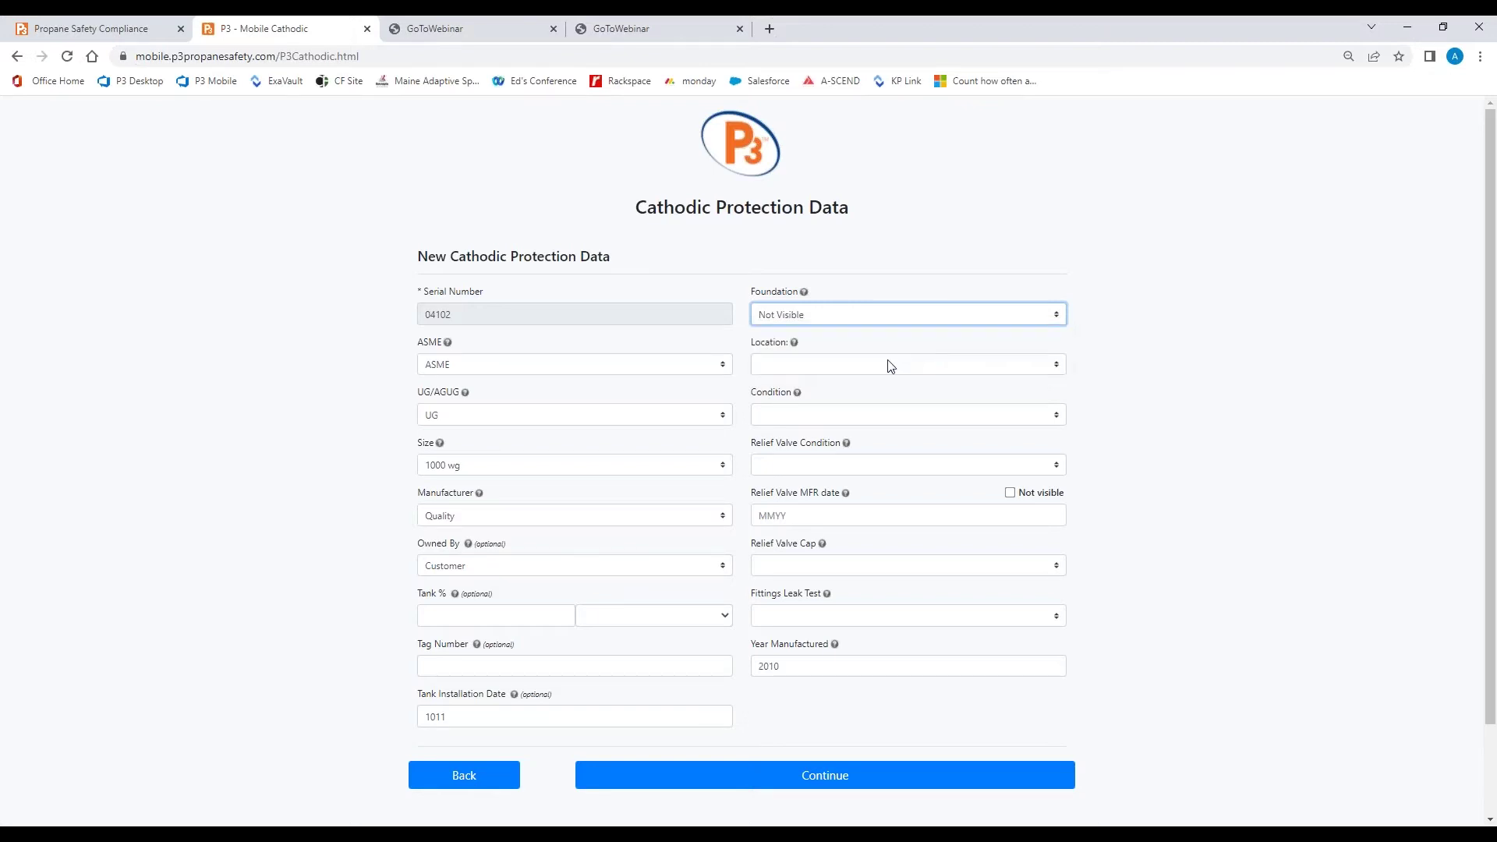
pyautogui.click(889, 363)
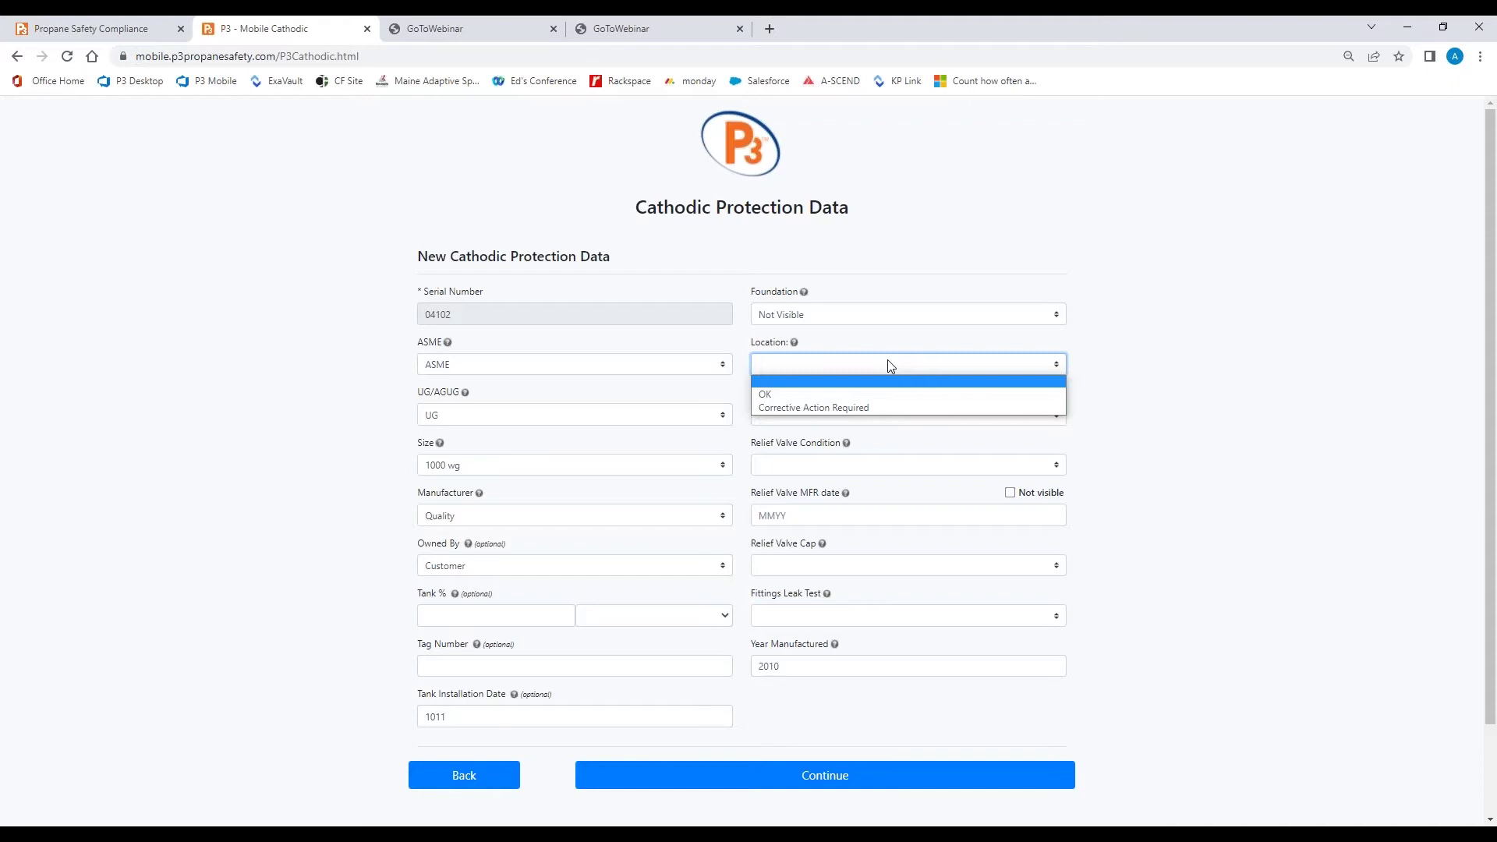
pyautogui.click(865, 395)
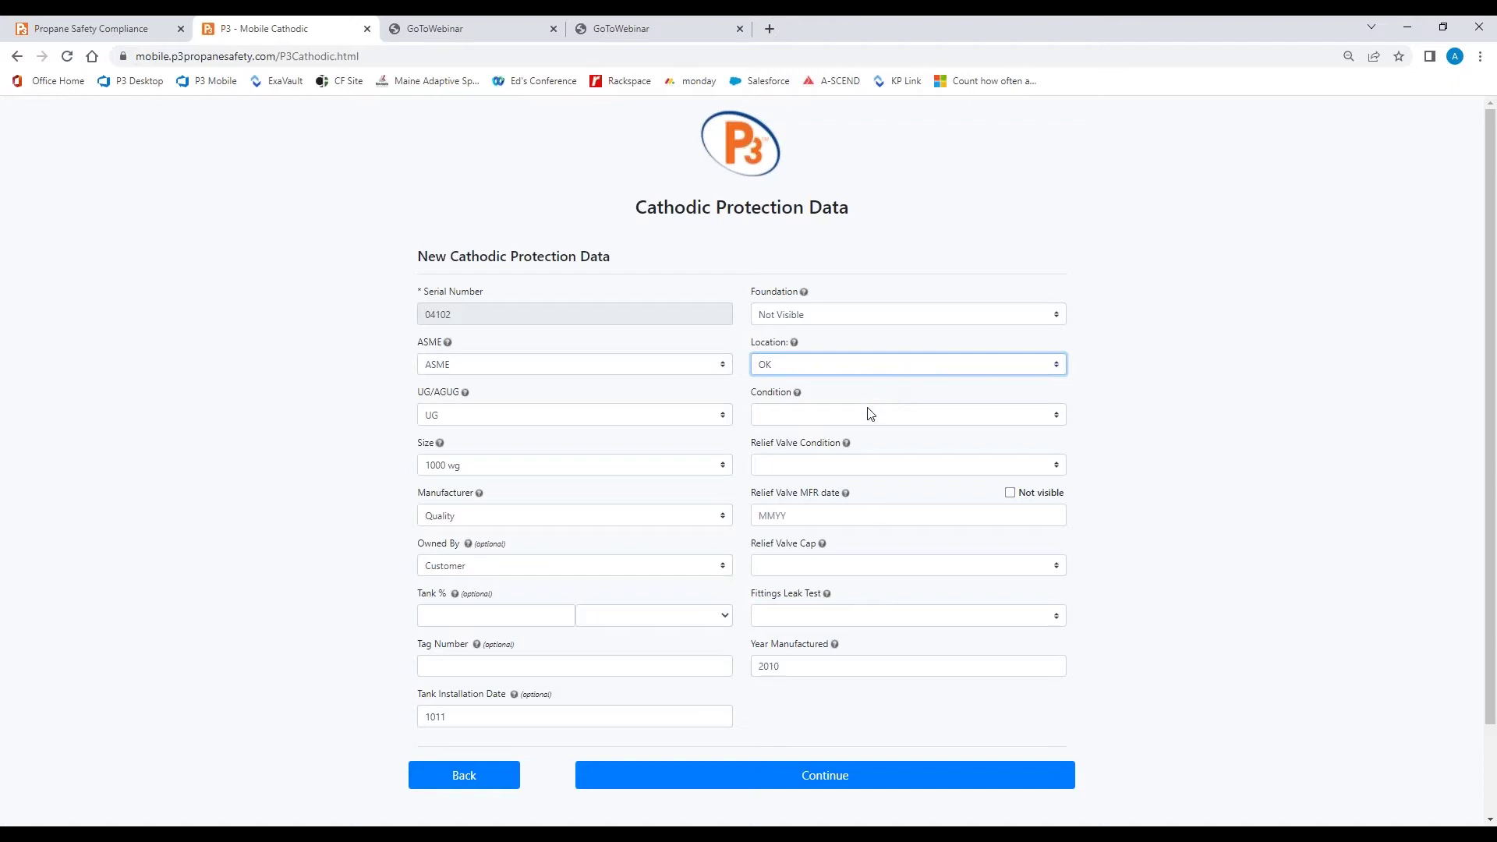
pyautogui.click(871, 414)
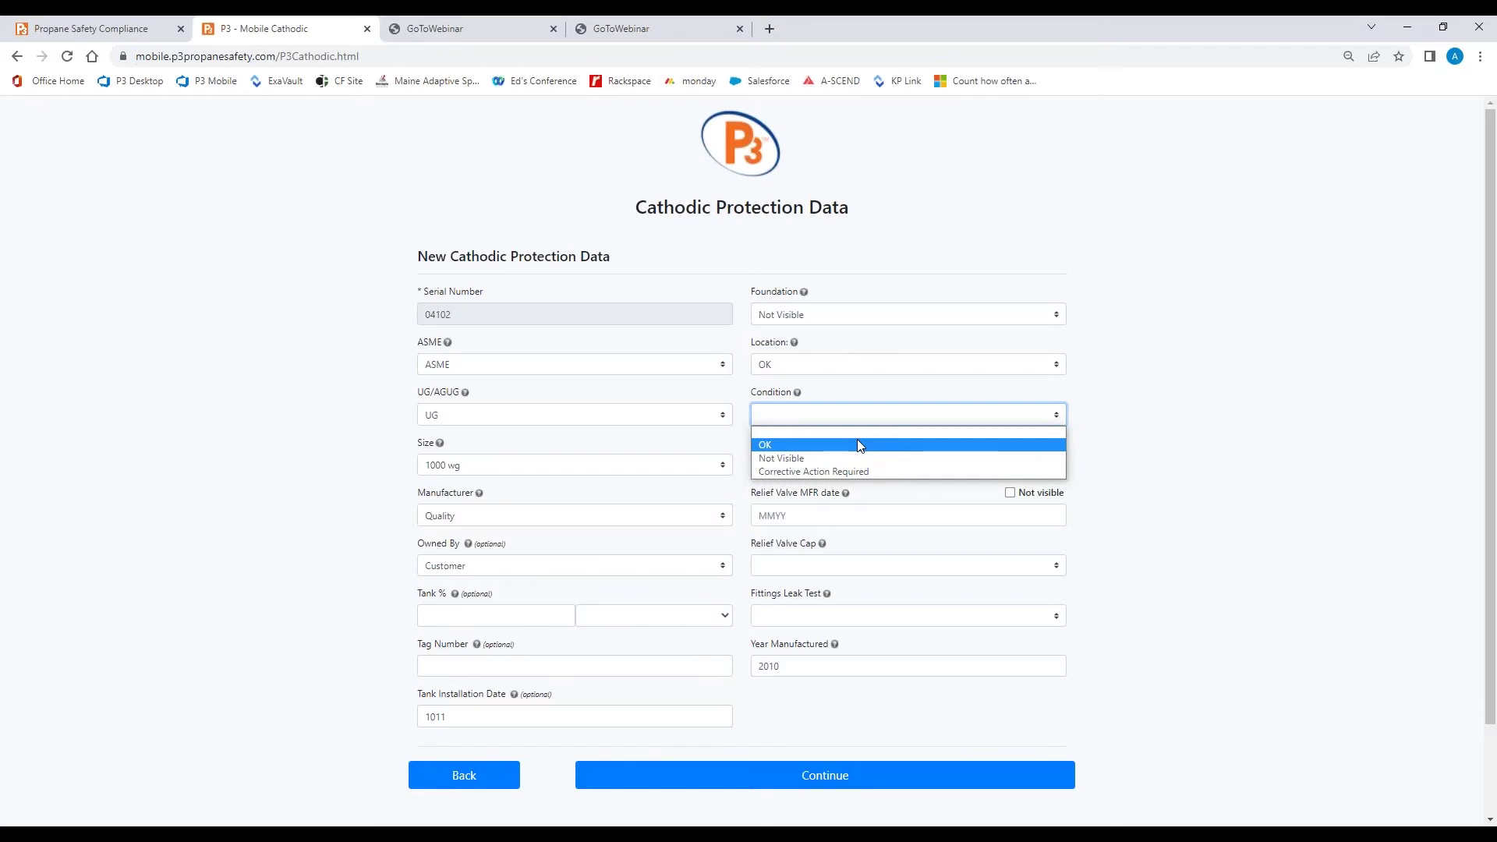
# Choose OK in both the Condition and Relief Valve Condition dropdowns
pyautogui.click(858, 444)
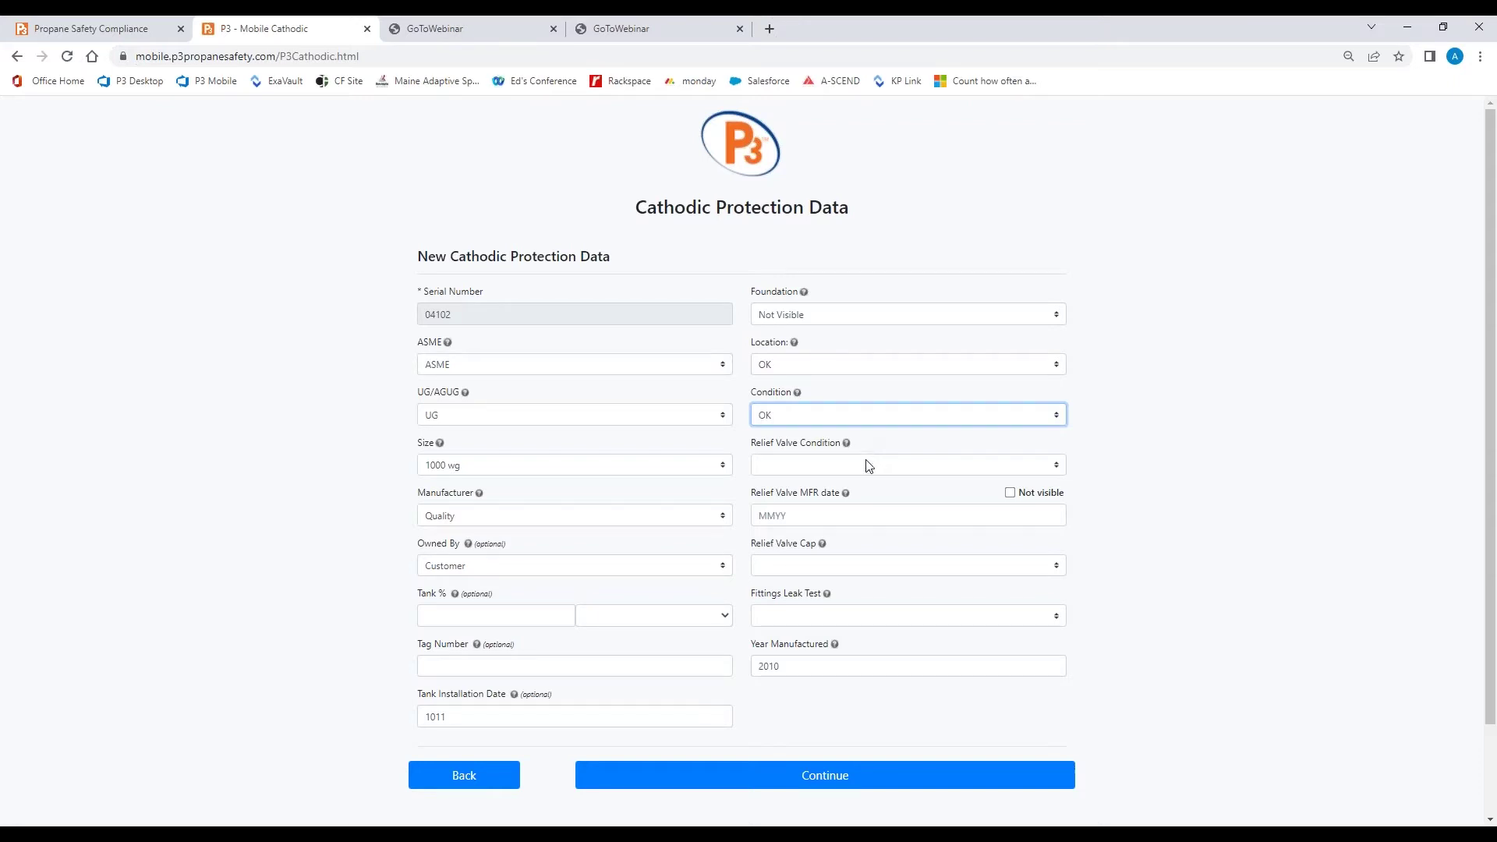
pyautogui.click(868, 466)
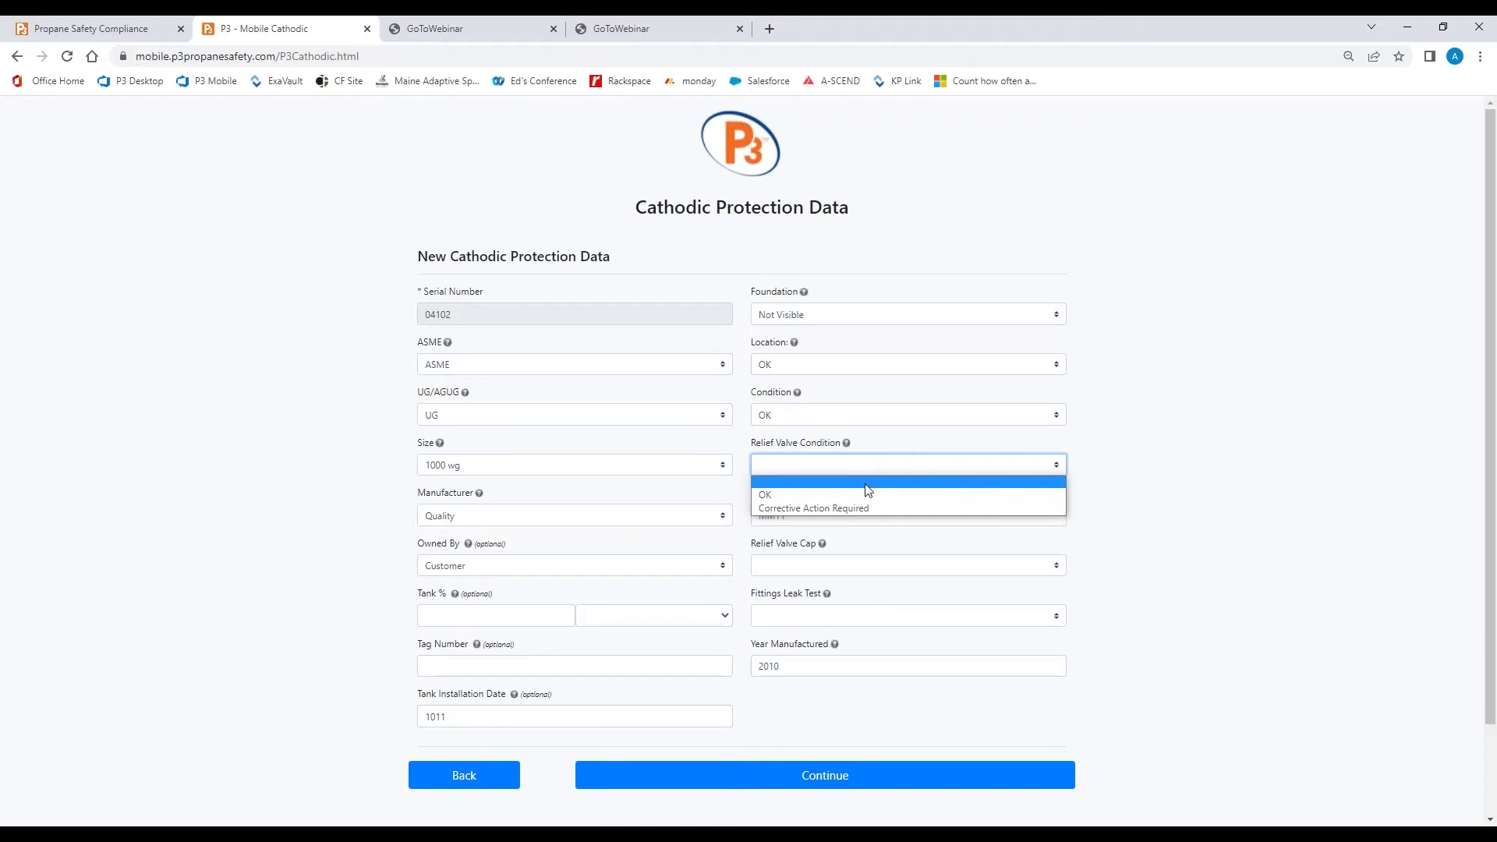
pyautogui.click(866, 496)
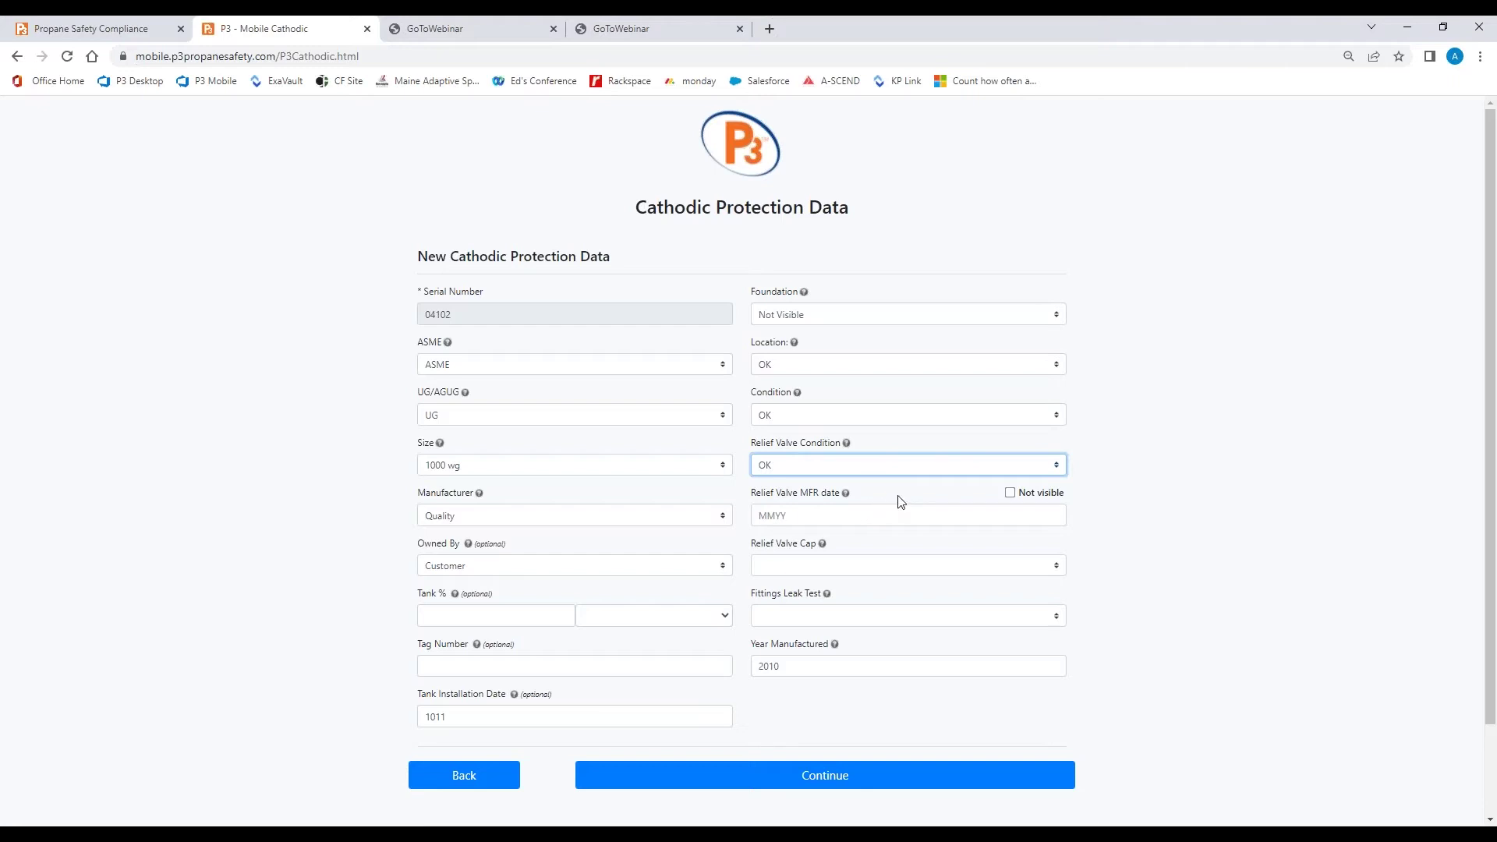
# Enter 1010 as the Relief Valve MFR date
pyautogui.click(841, 511)
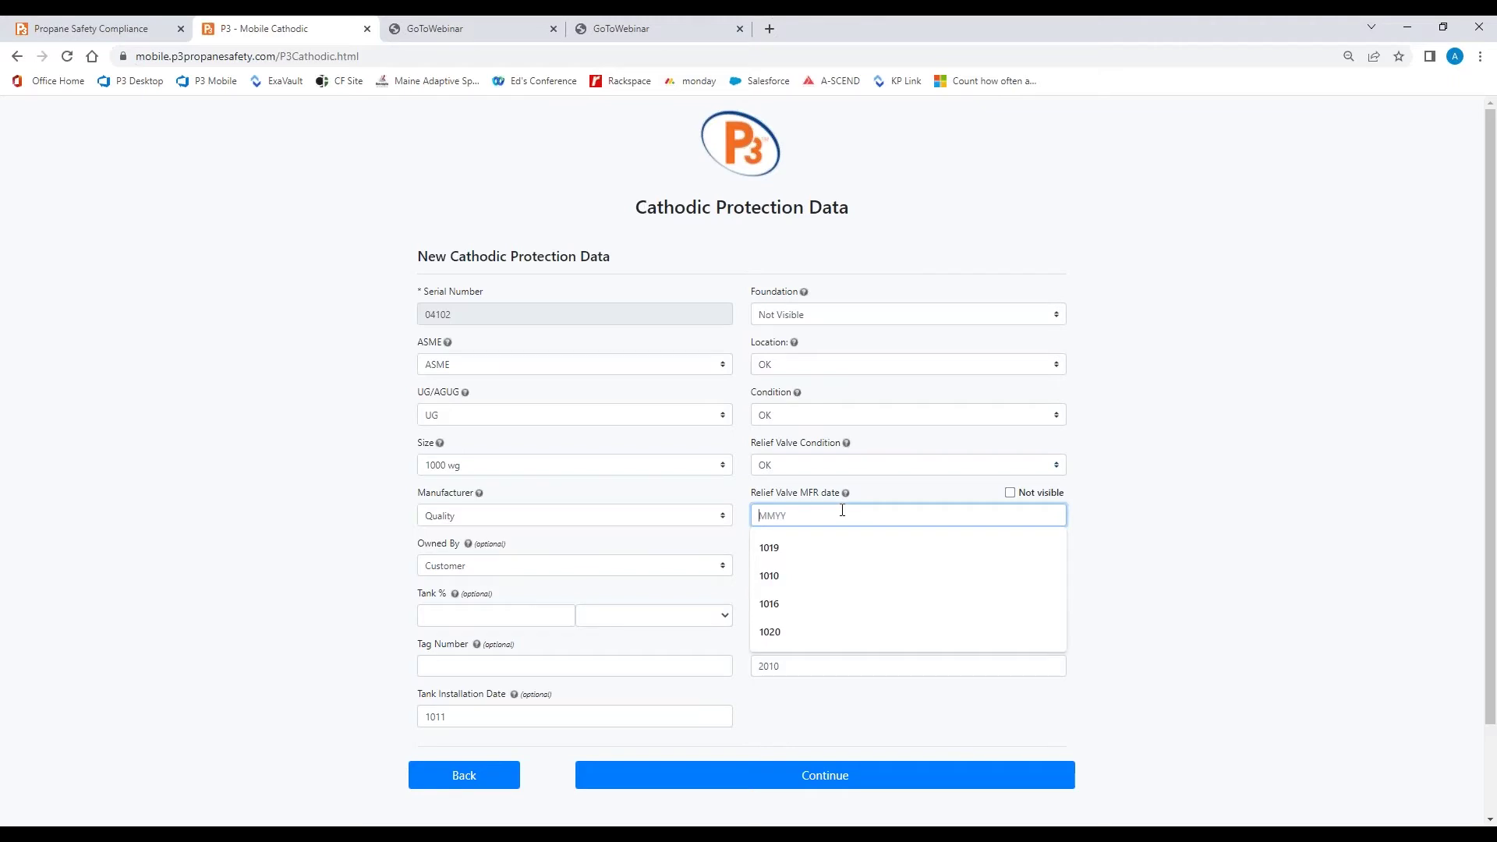
pyautogui.write('1010')
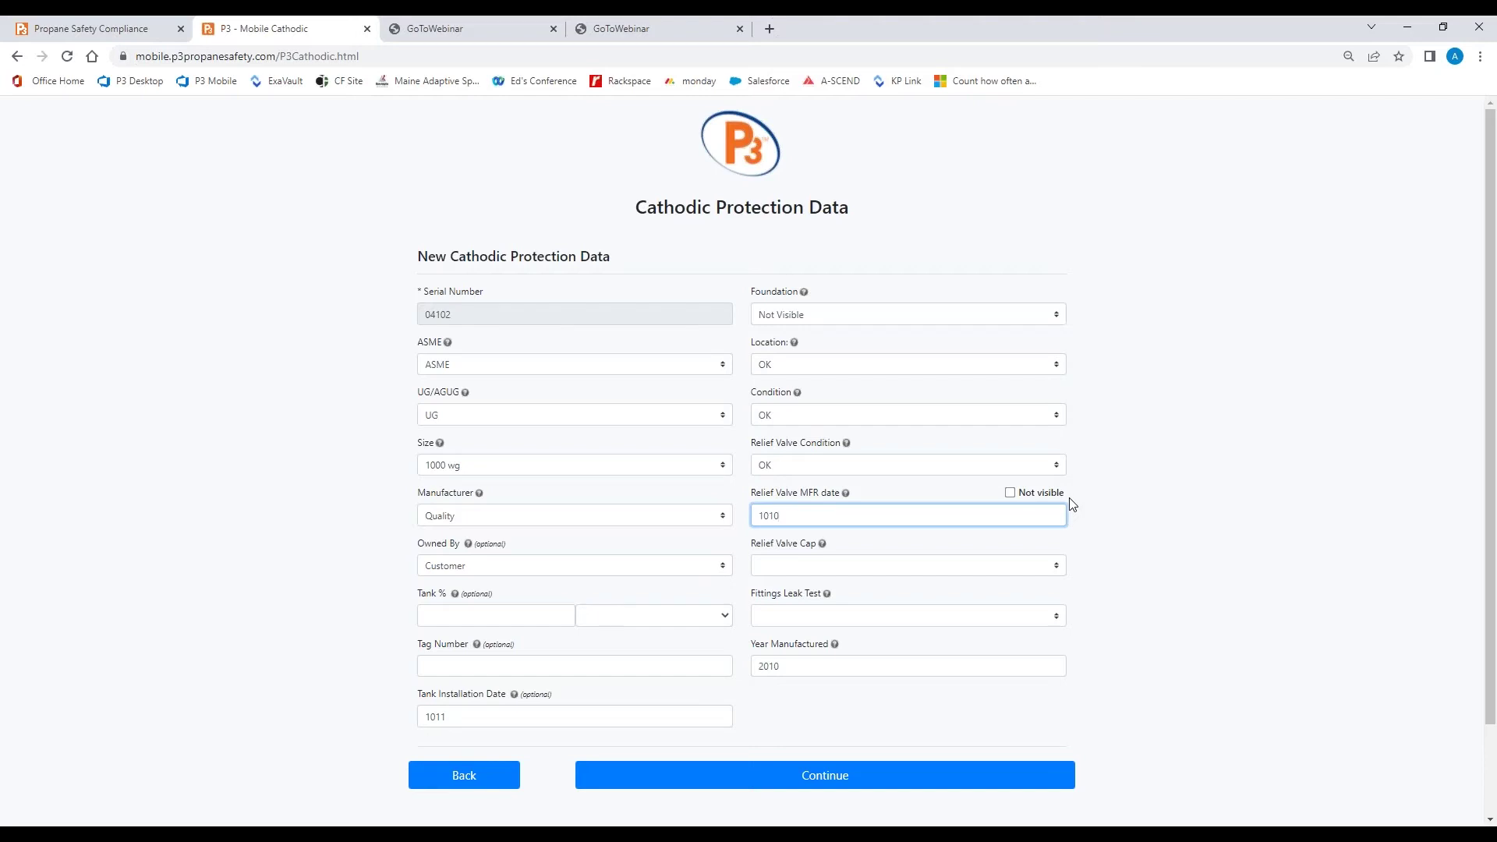
pyautogui.click(850, 567)
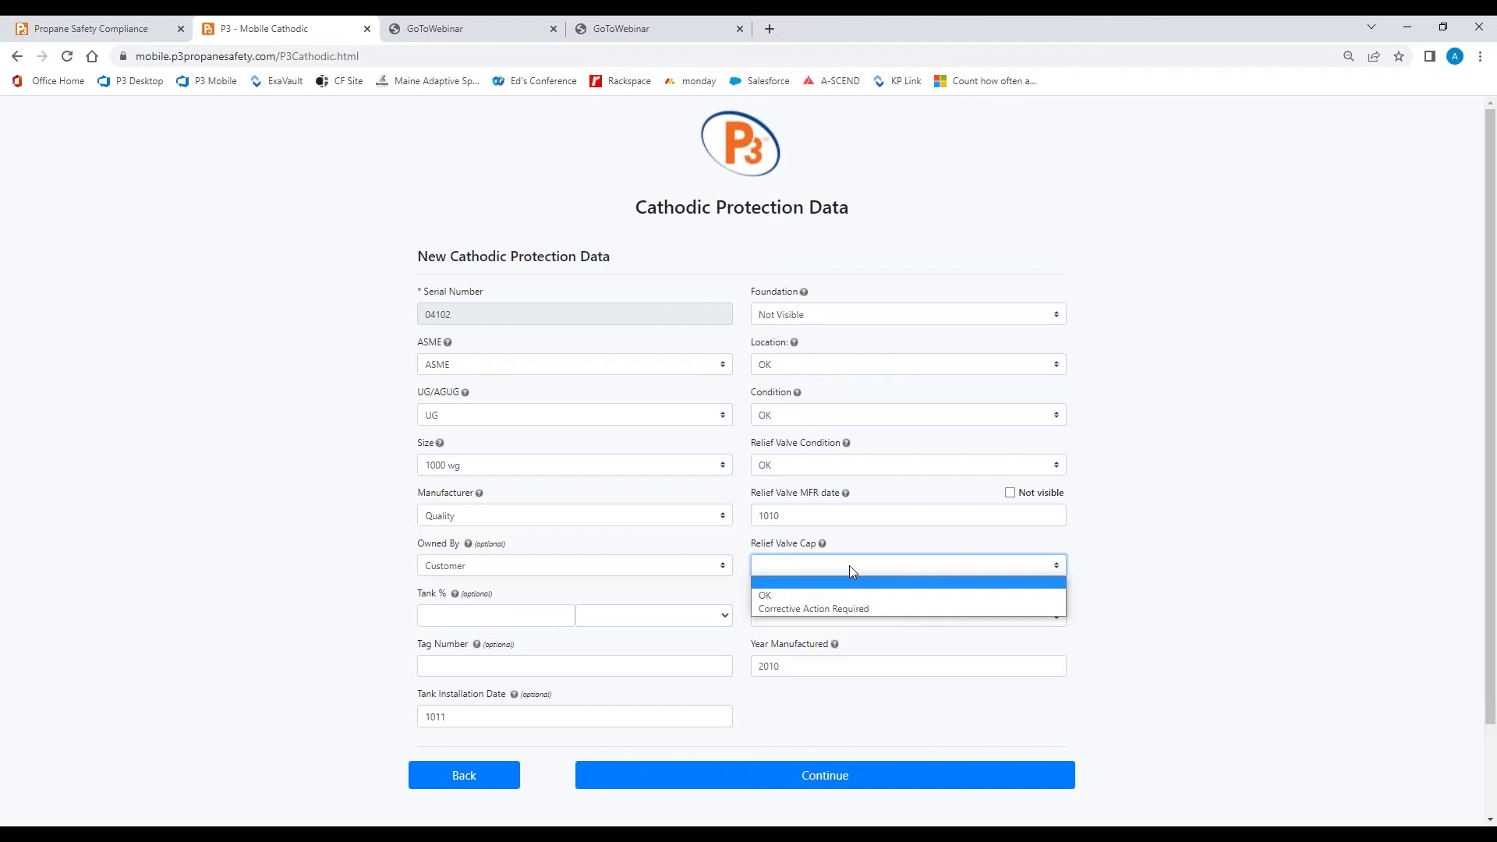
# Choose OK in both the Relief Valve Cap and Fittings Leak Test dropdowns
pyautogui.click(798, 594)
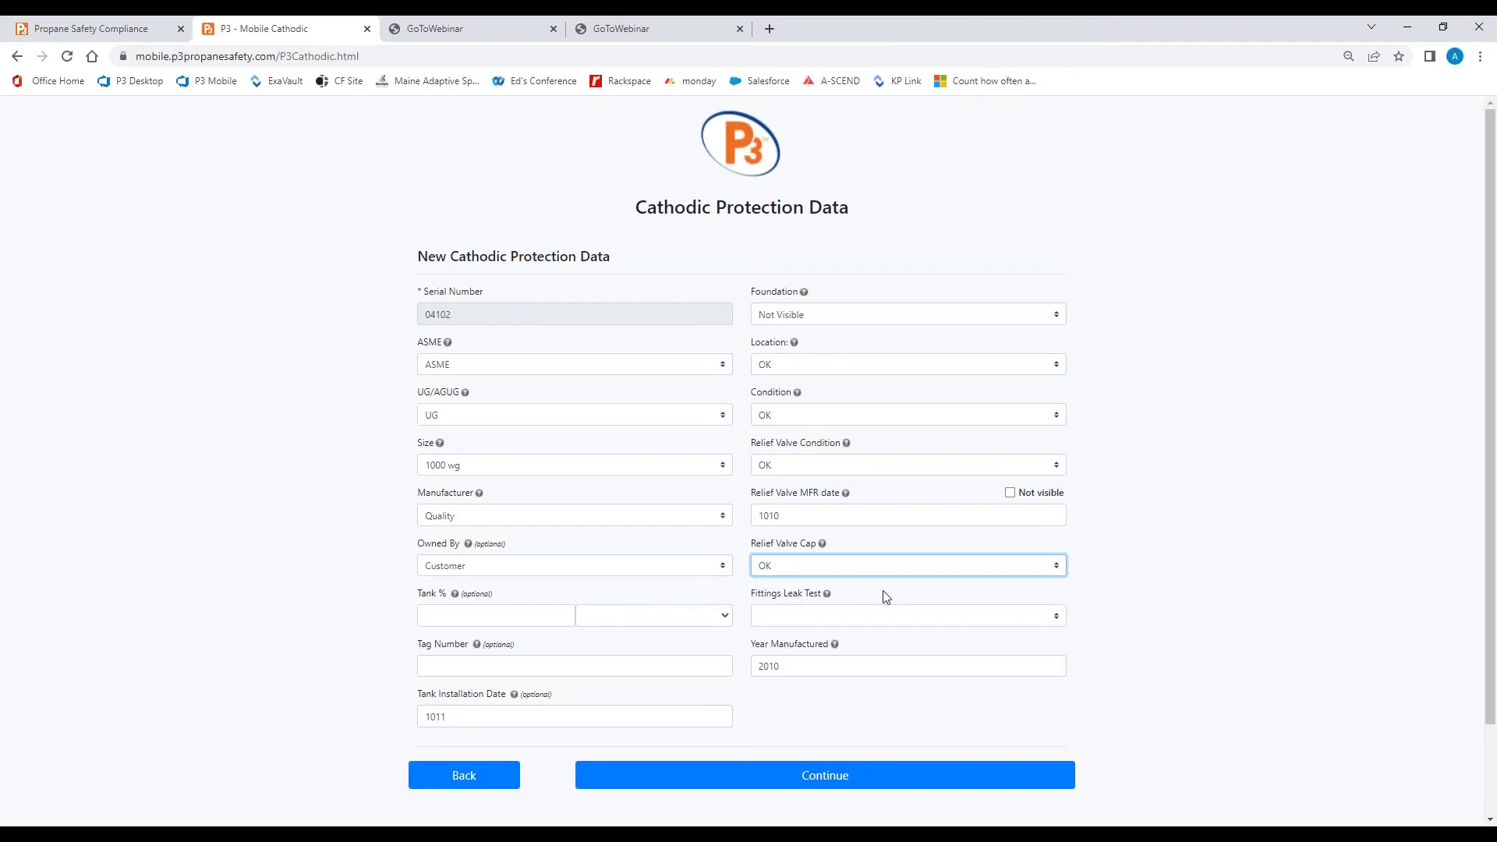
pyautogui.click(867, 618)
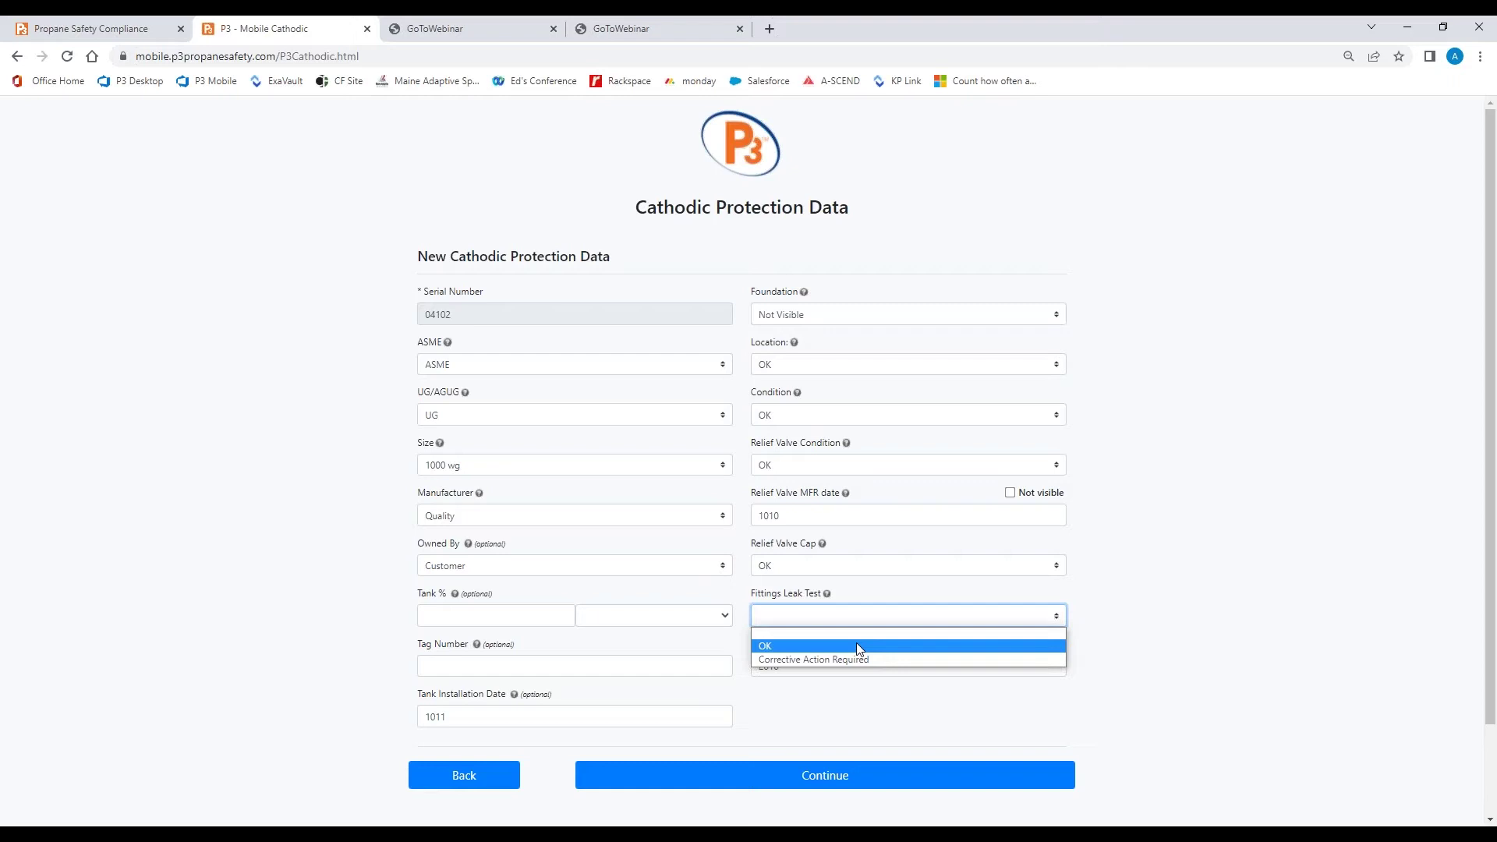
pyautogui.click(858, 648)
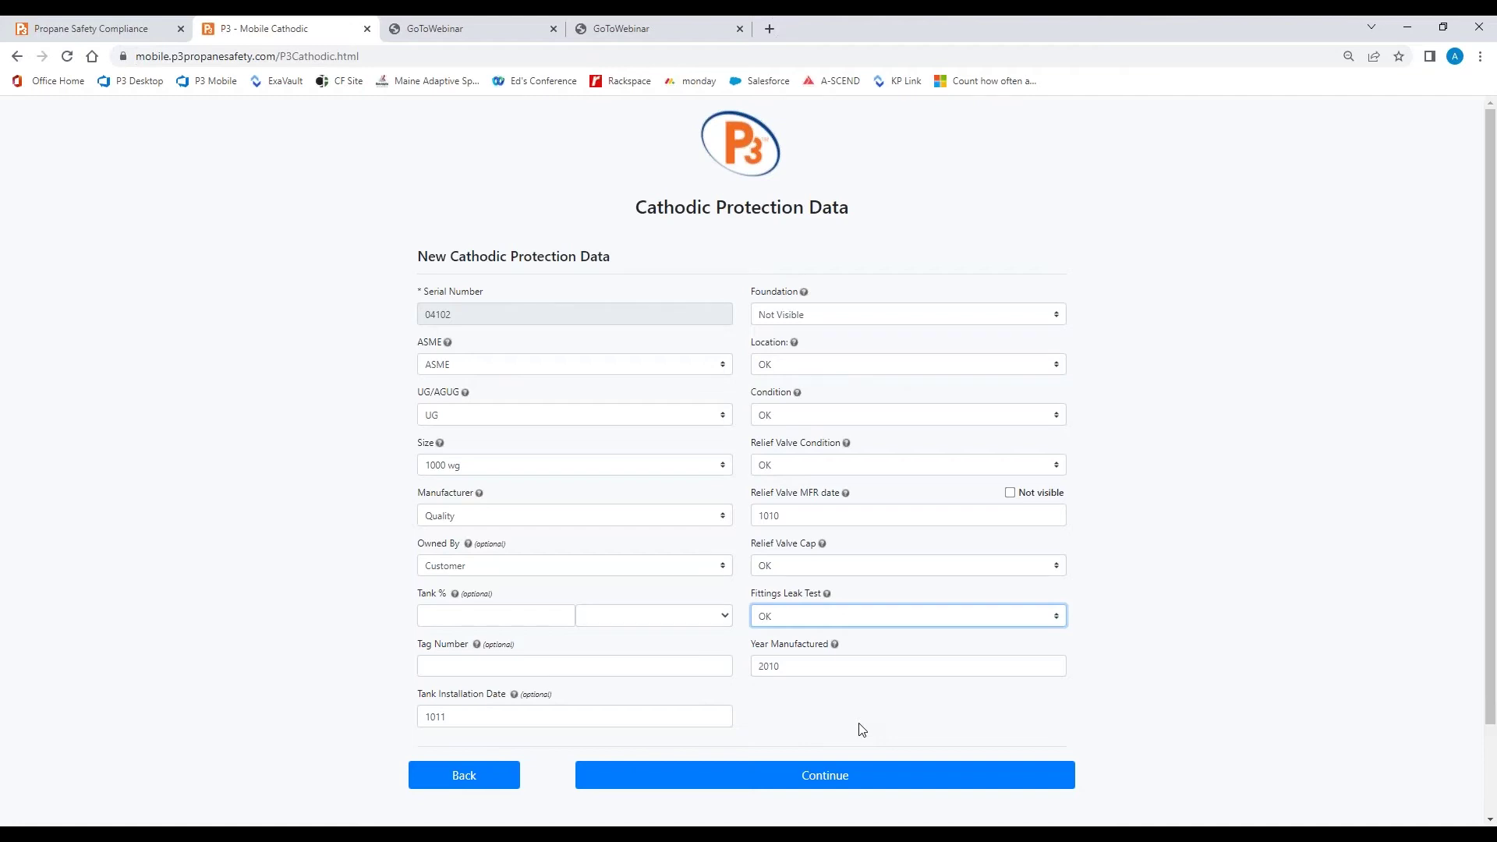
# On the Cathodic Protection Data page, set installation date 04/07/2022 and Tank Isolated to Yes
pyautogui.click(852, 775)
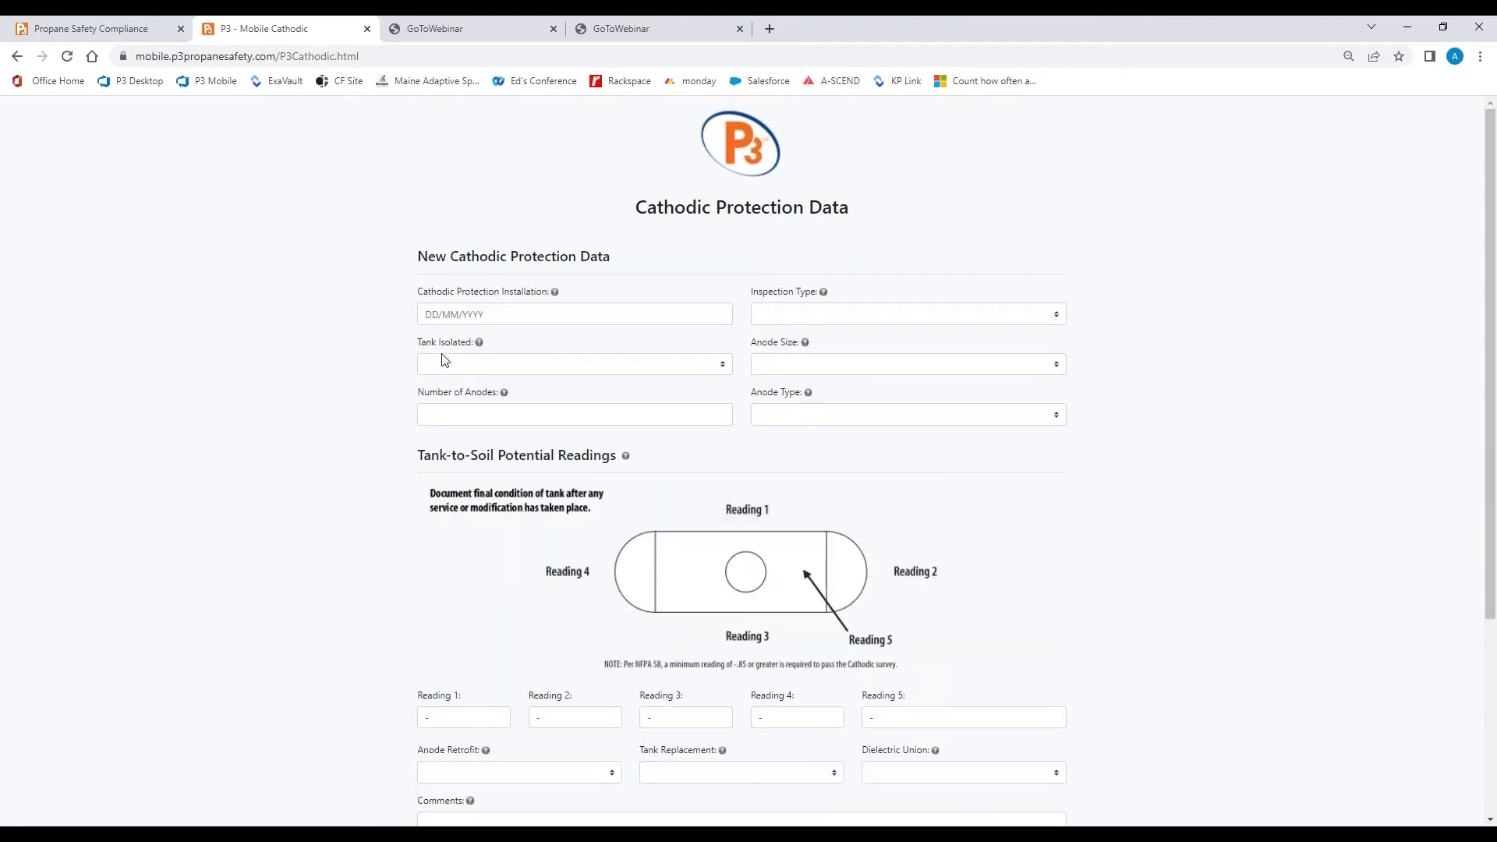
pyautogui.click(524, 313)
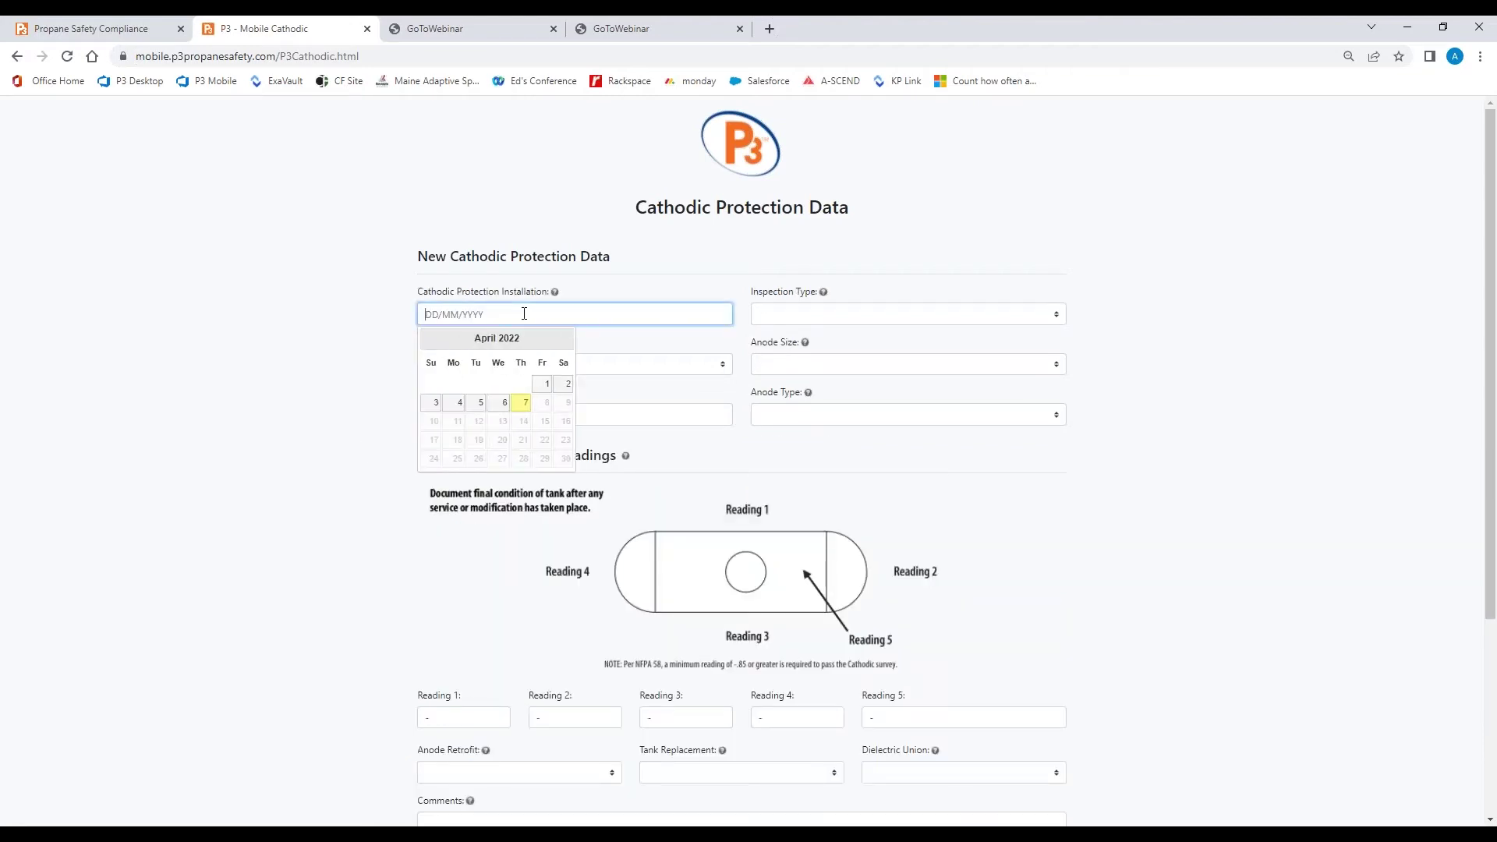
pyautogui.click(520, 403)
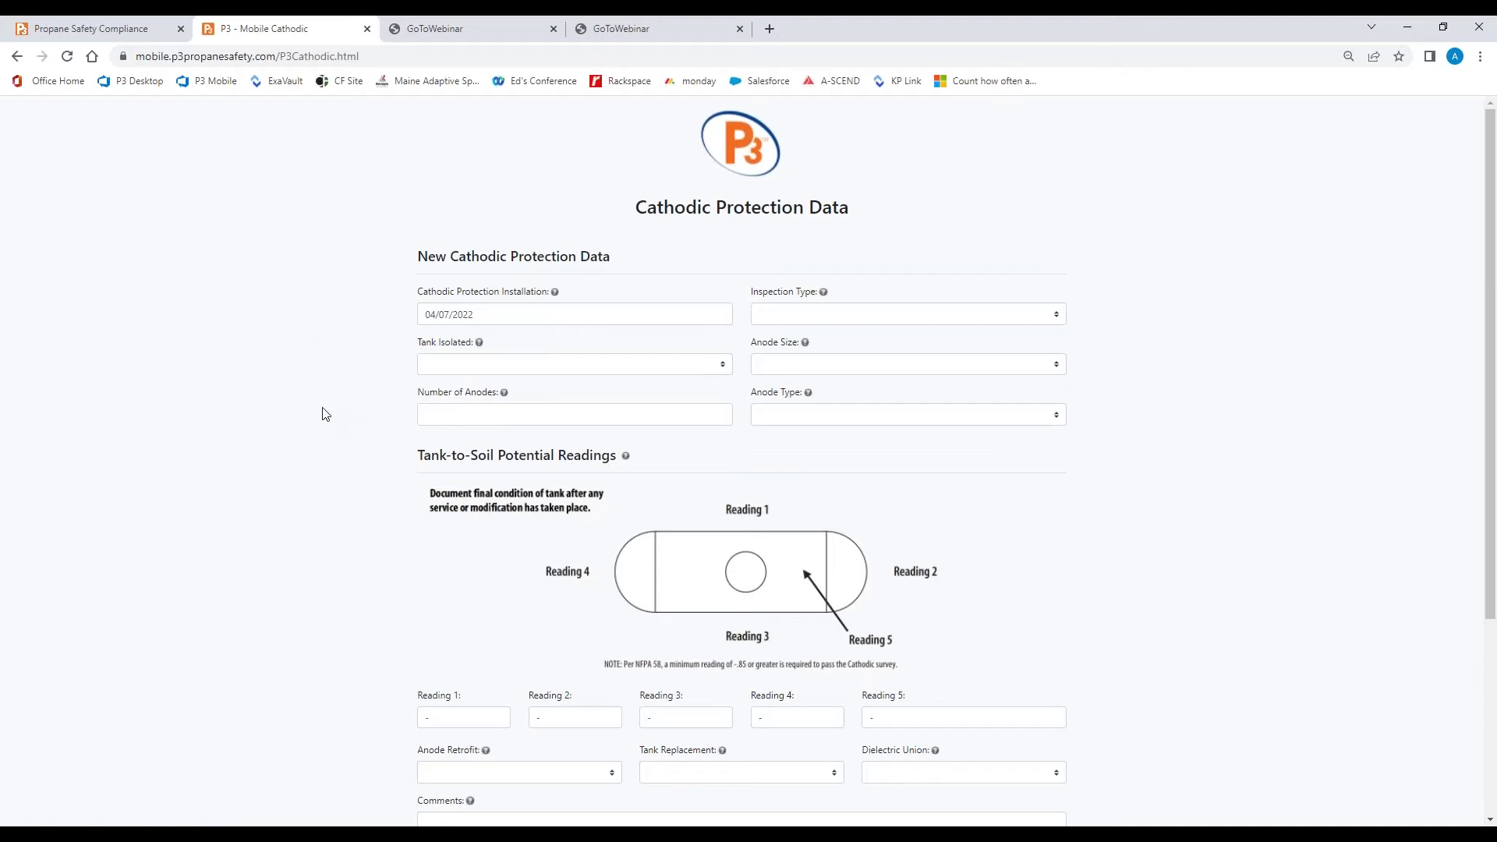
pyautogui.click(455, 366)
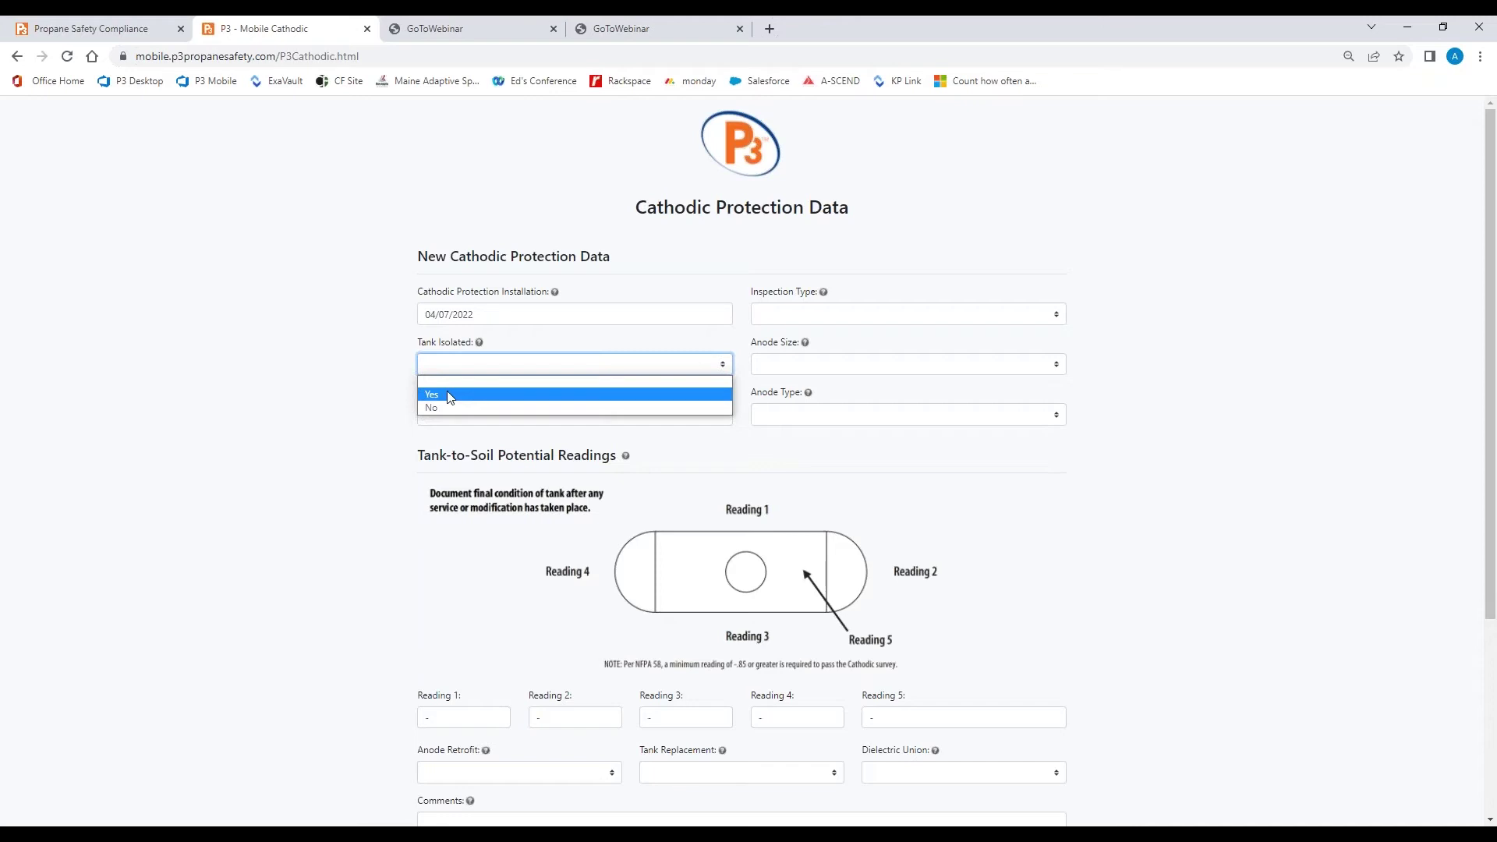
pyautogui.click(449, 396)
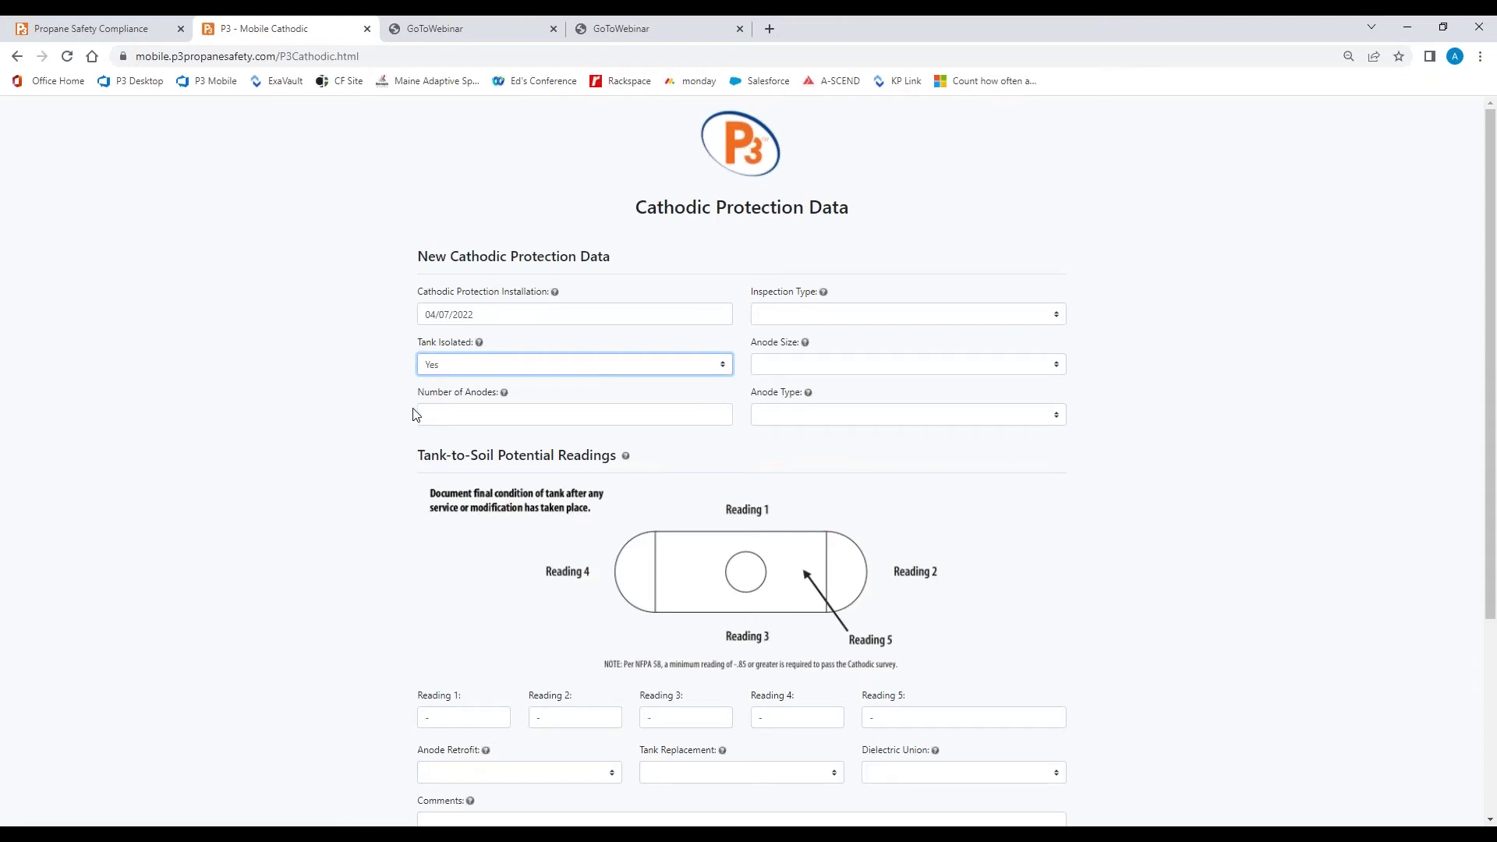
# Enter 2 as the Number of Anodes
pyautogui.click(434, 412)
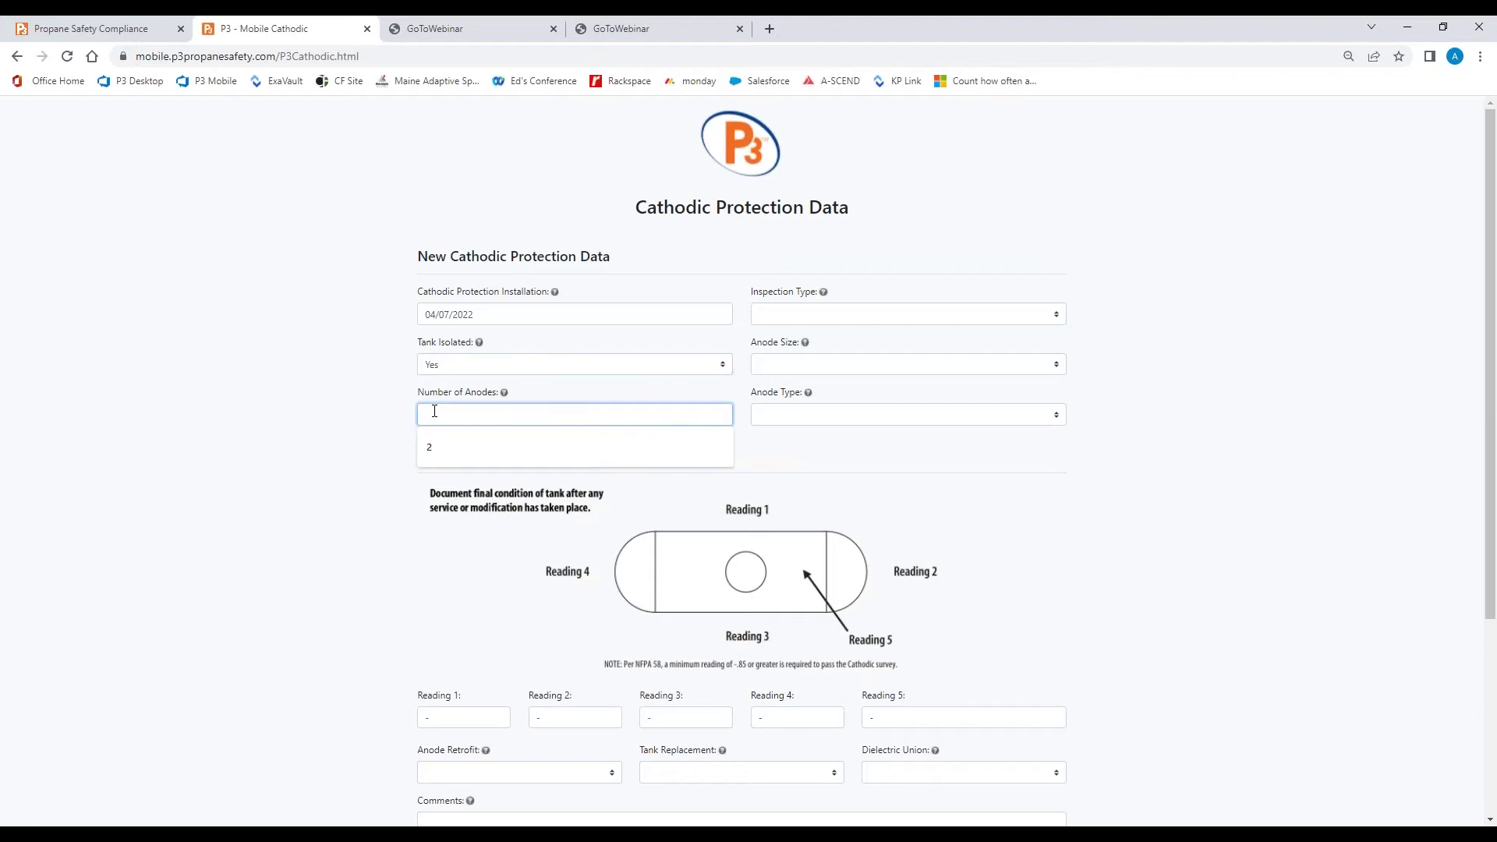
pyautogui.write('2')
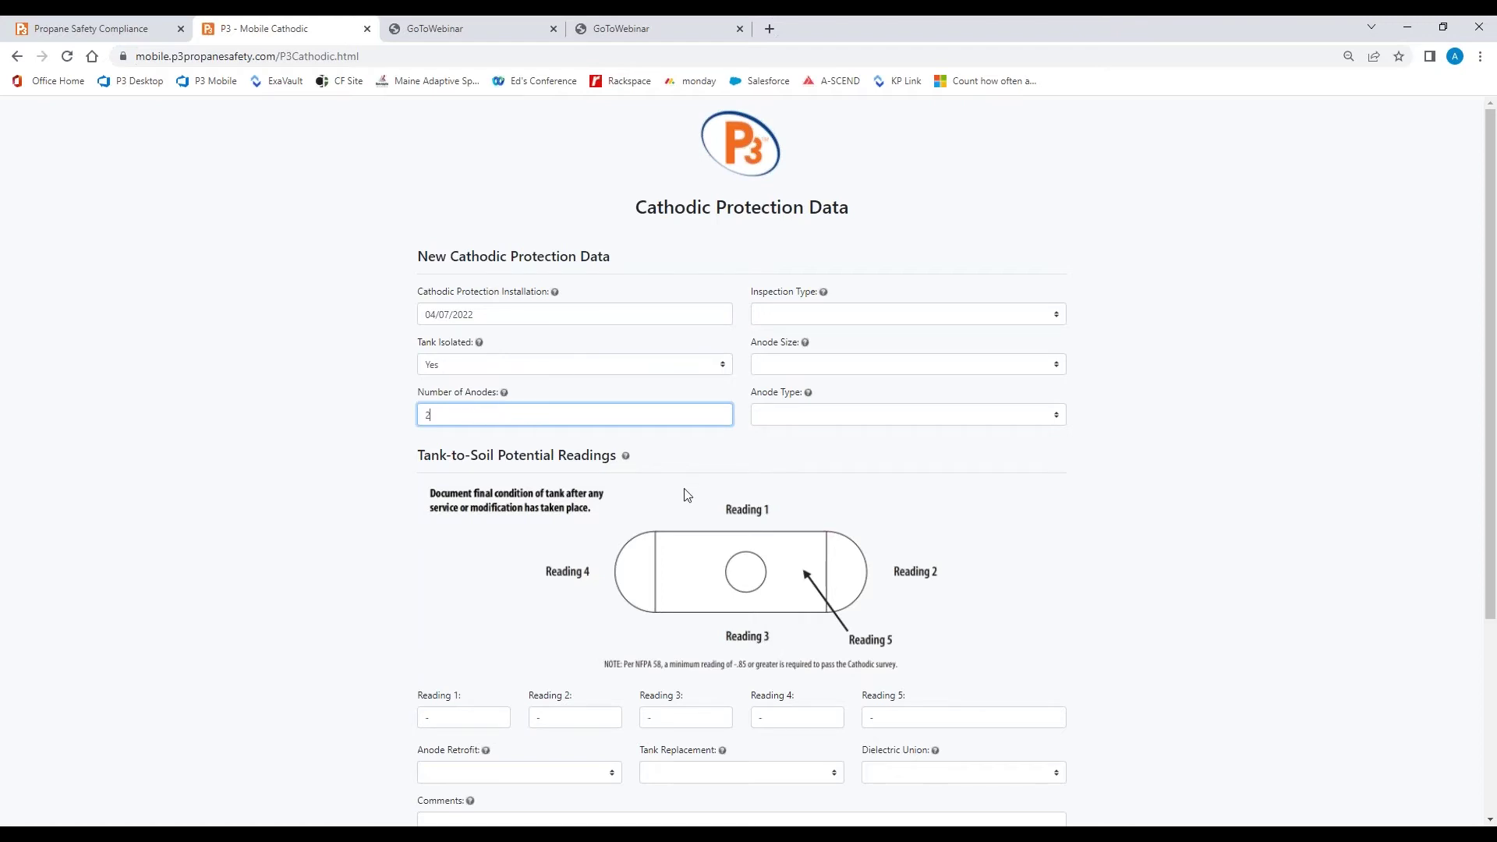
# Choose Initial from the Inspection Type dropdown
pyautogui.click(831, 314)
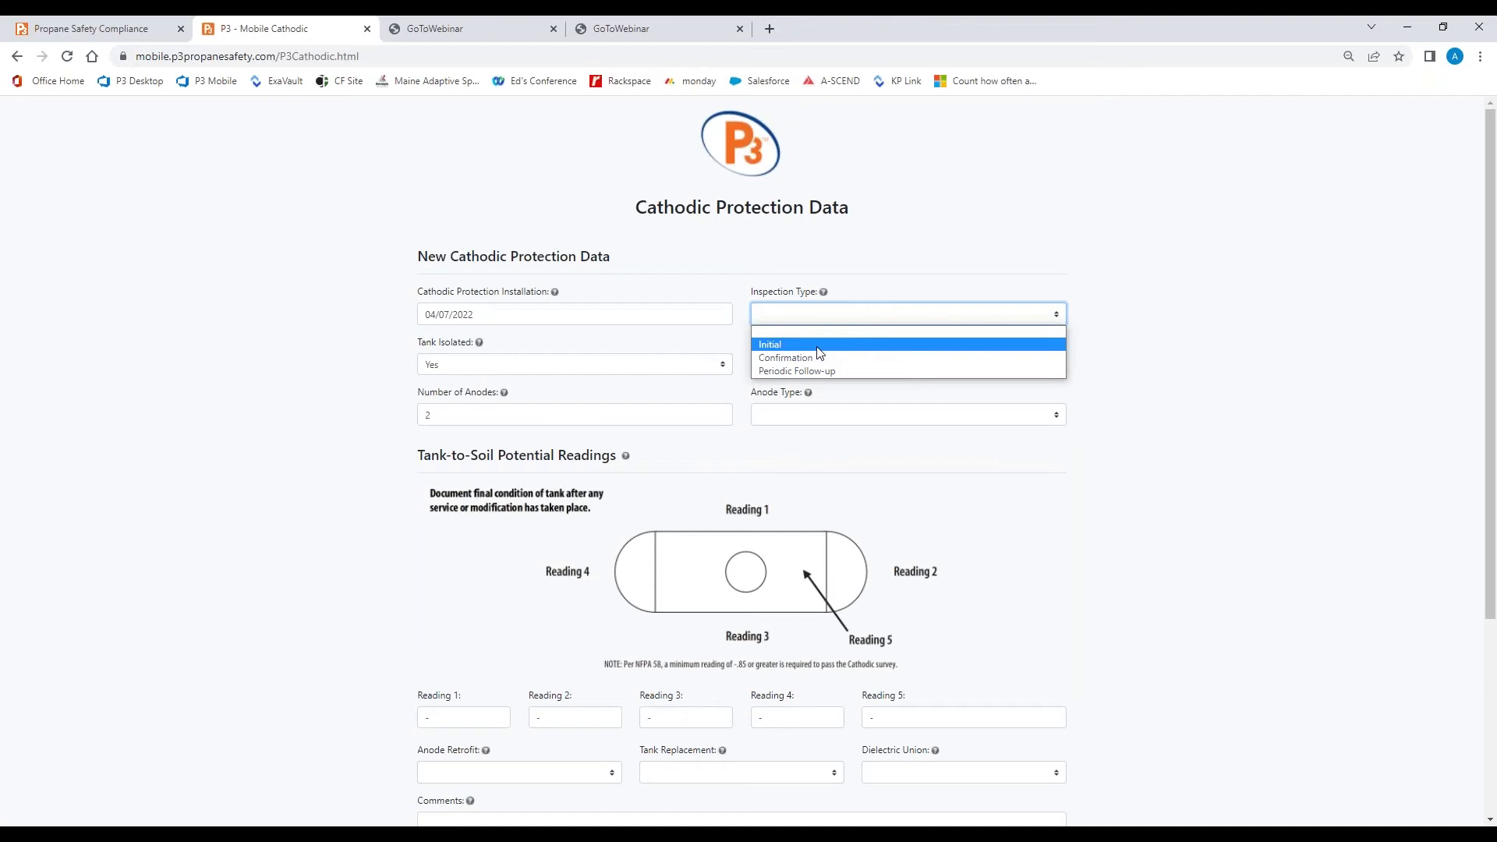
pyautogui.click(817, 347)
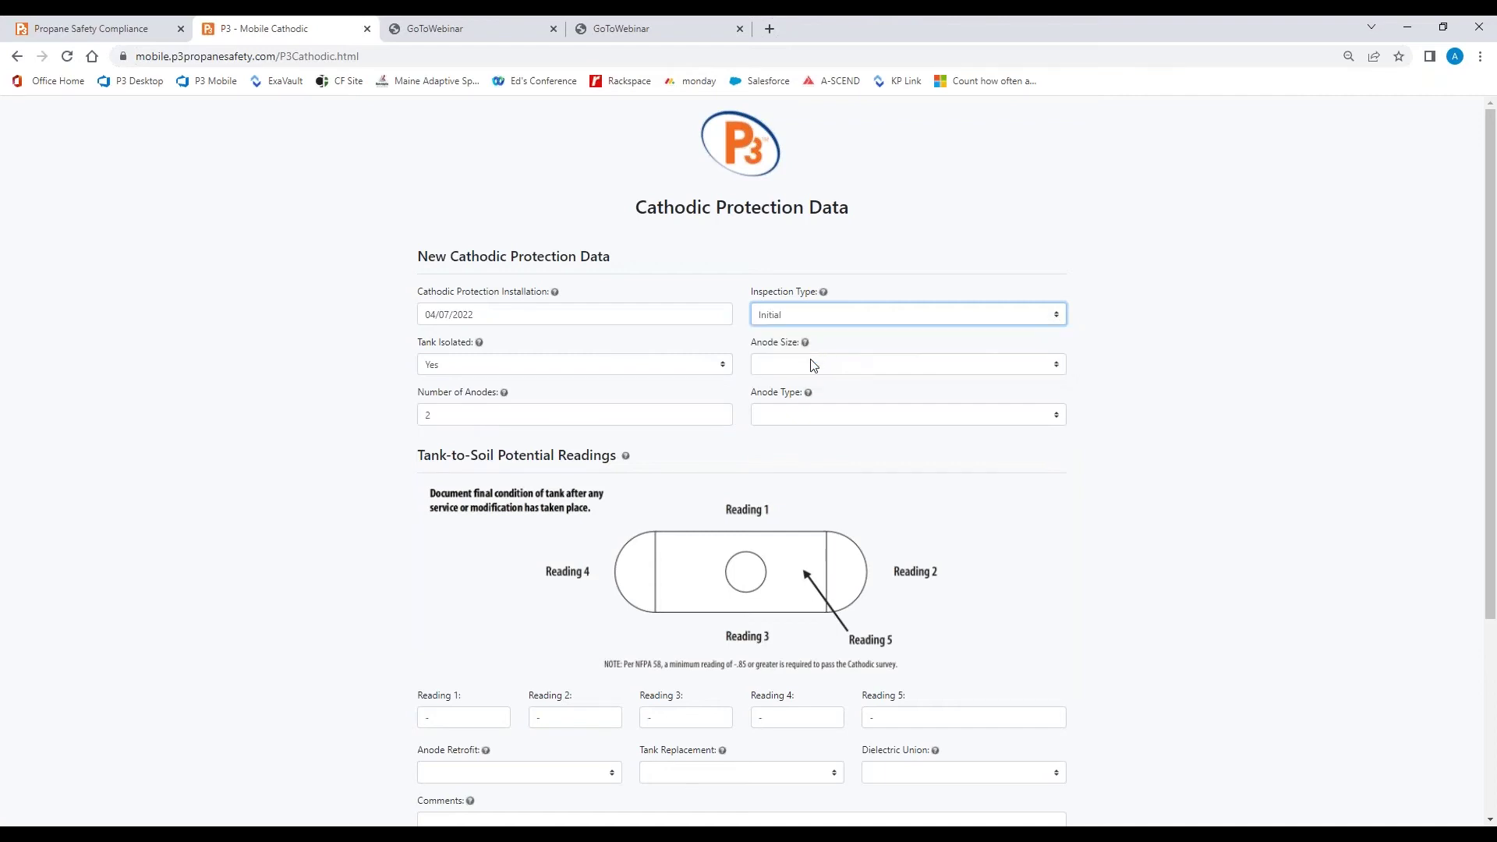
# Choose 17 lb for Anode Size and H-1 Magnesium Alloy for Anode Type
pyautogui.click(811, 365)
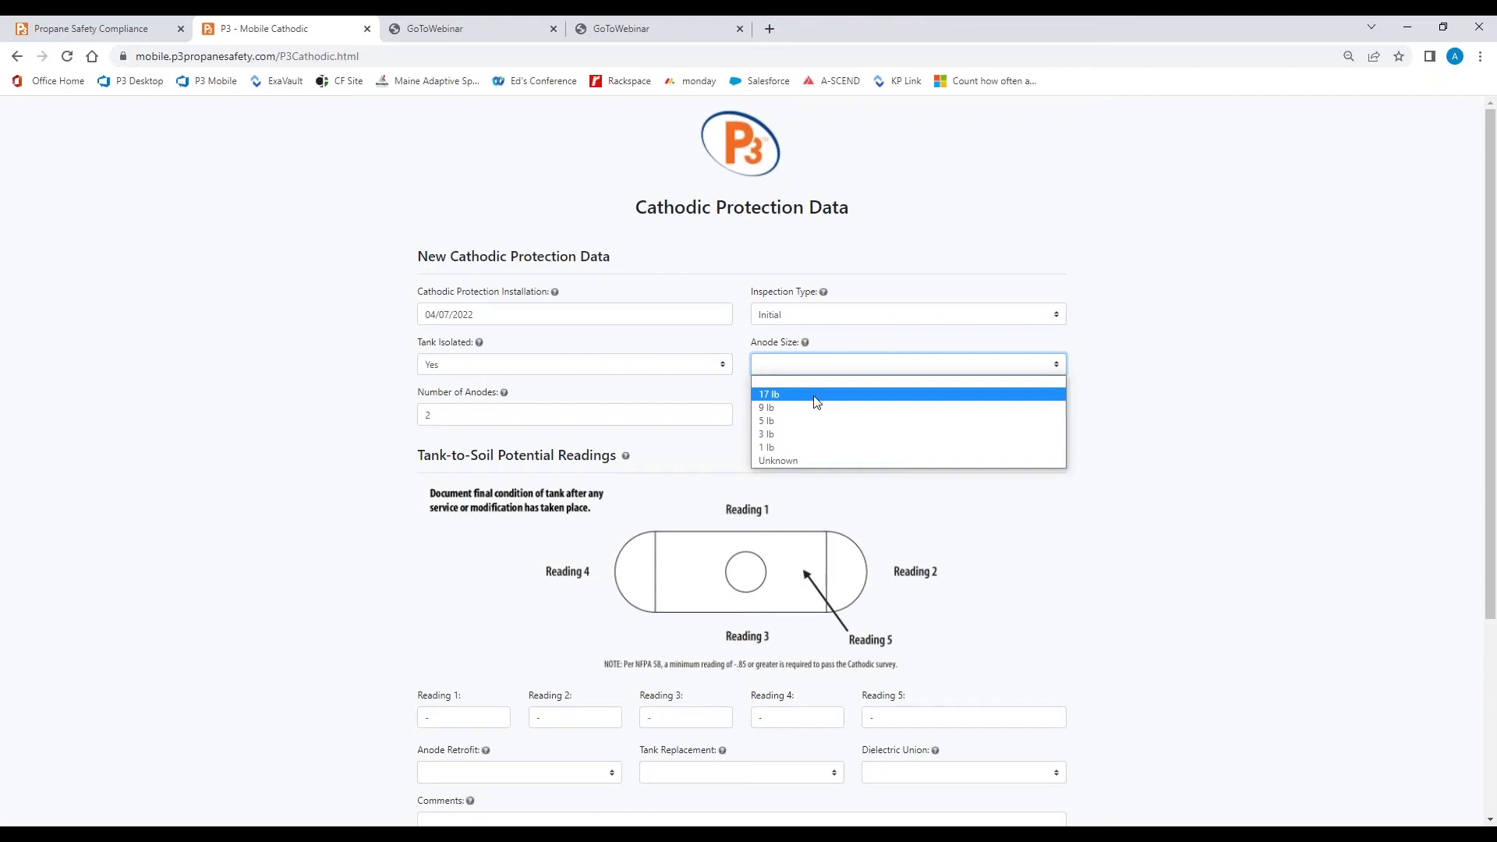
pyautogui.click(816, 401)
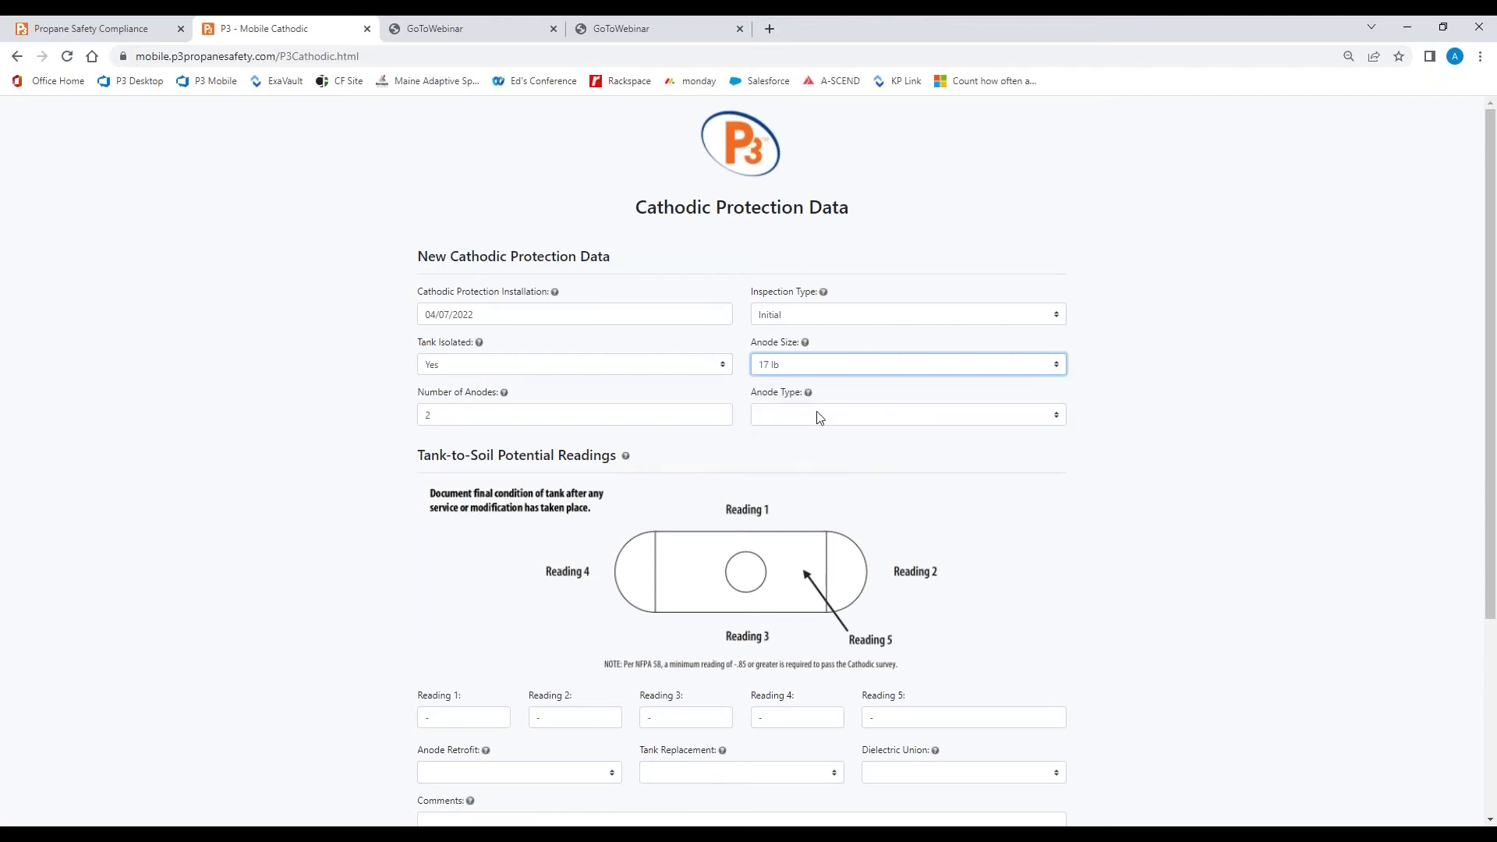
pyautogui.click(819, 417)
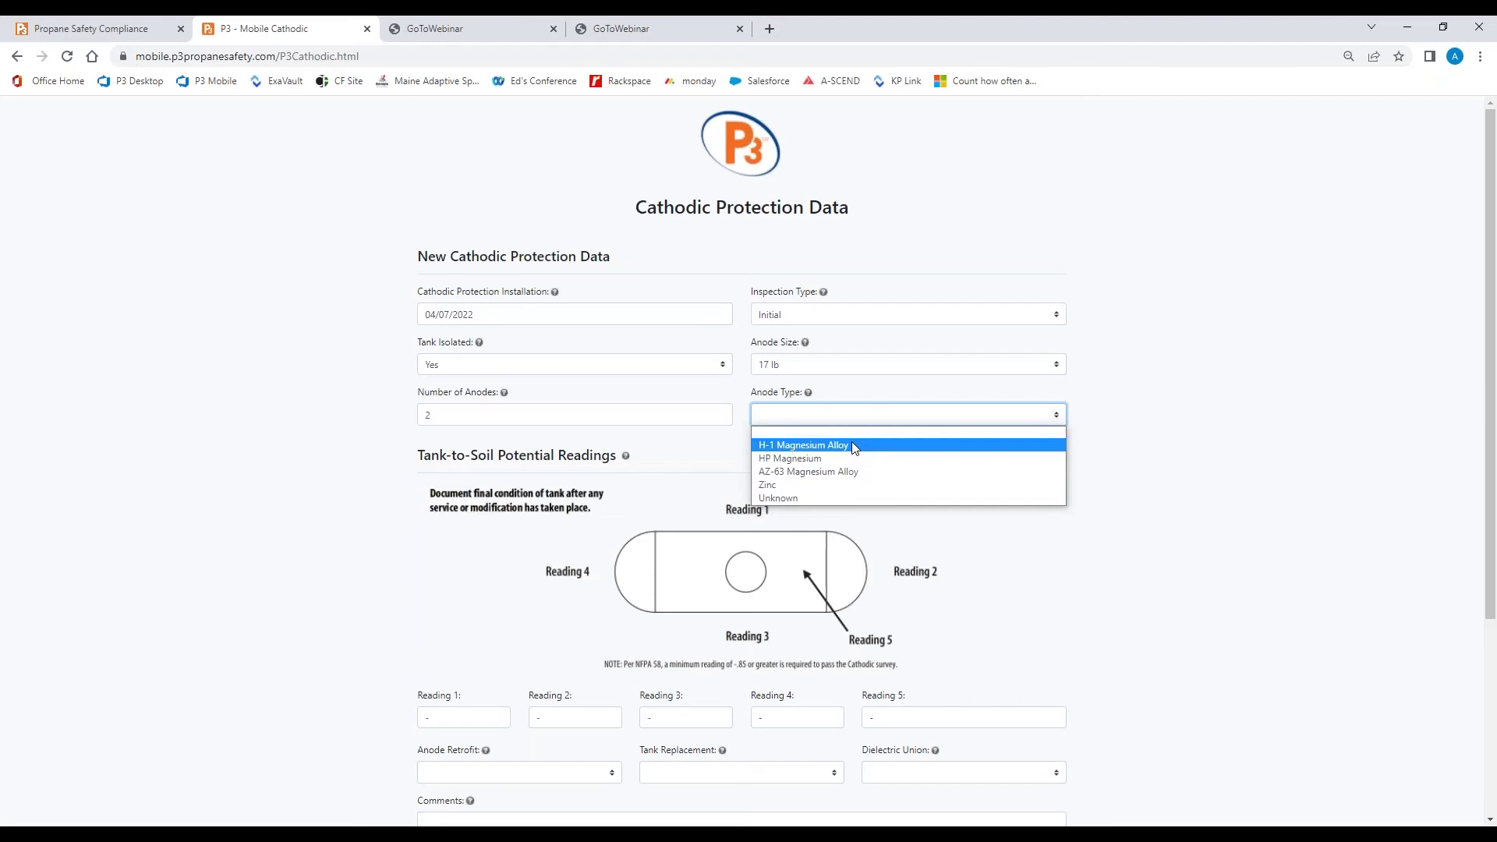
pyautogui.click(853, 447)
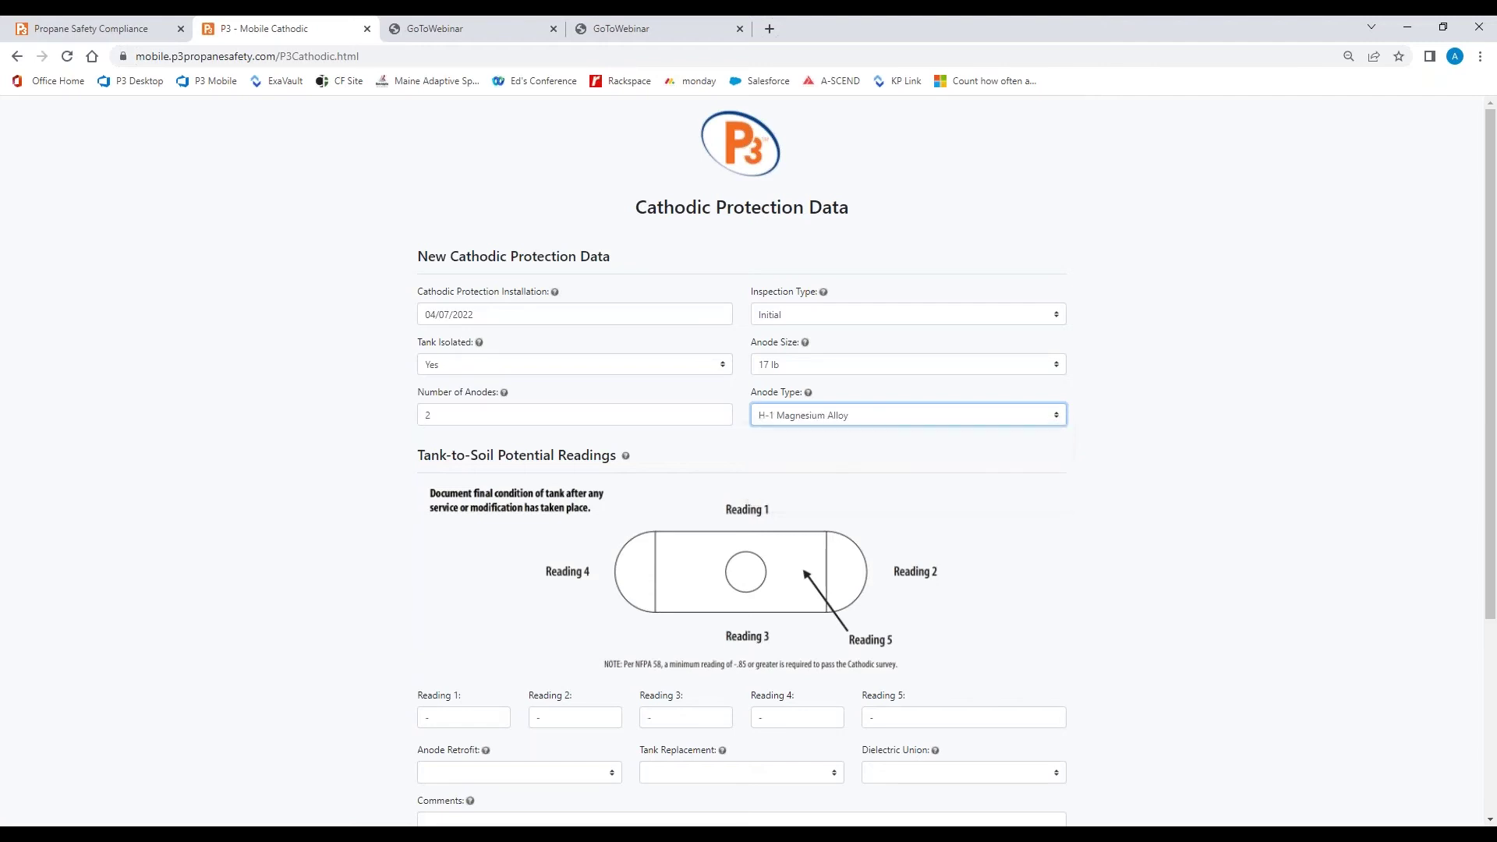
pyautogui.scroll(-2, 515, 603)
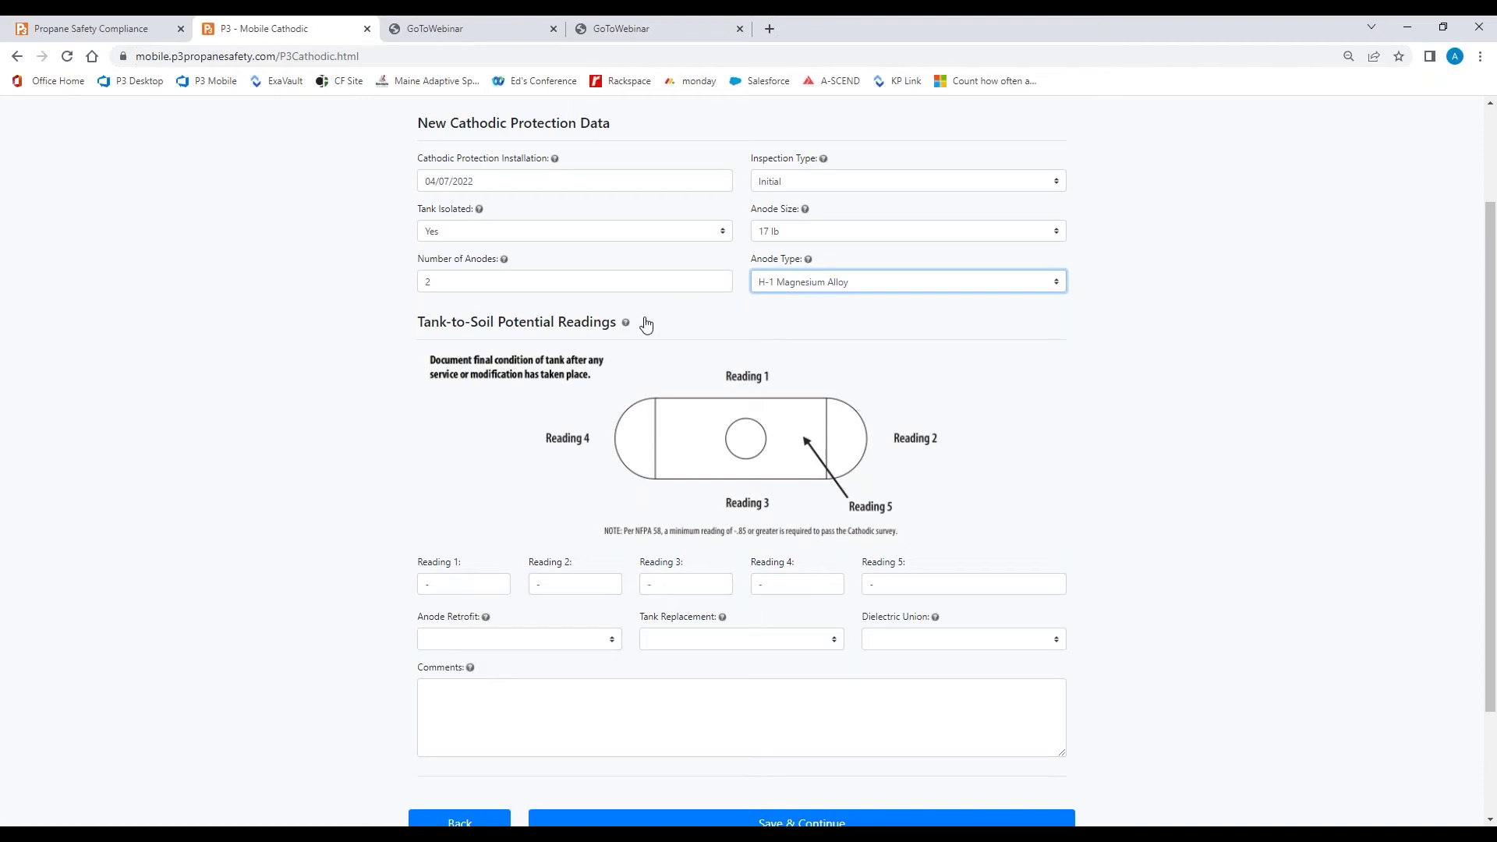
pyautogui.click(478, 584)
pyautogui.click(626, 324)
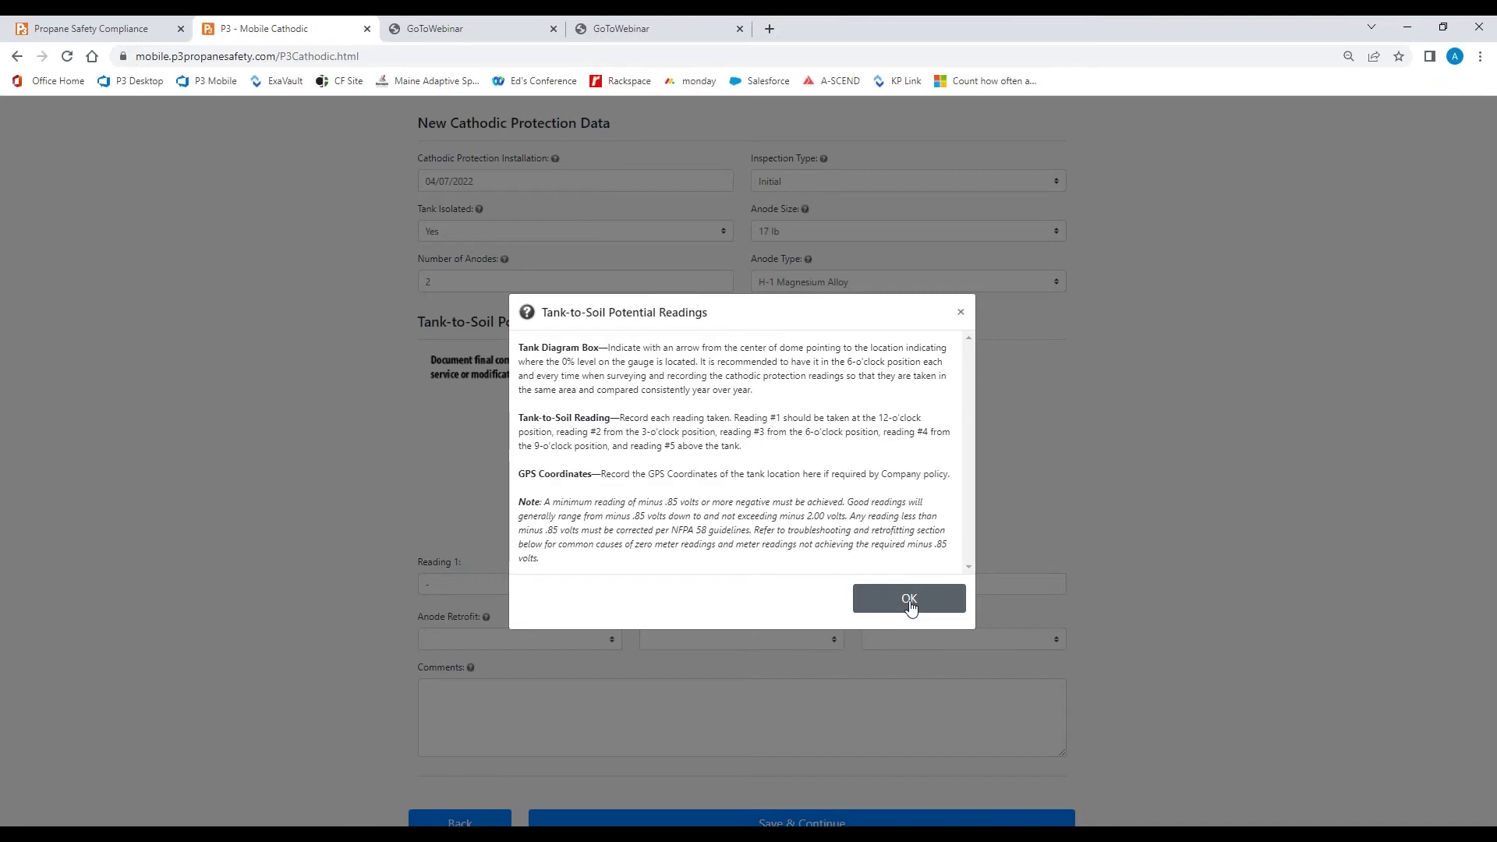
pyautogui.click(909, 607)
# Enter cathodic Readings 1–5 as -.75, -.85, -1.22, -1.35 and -1.45
pyautogui.click(456, 586)
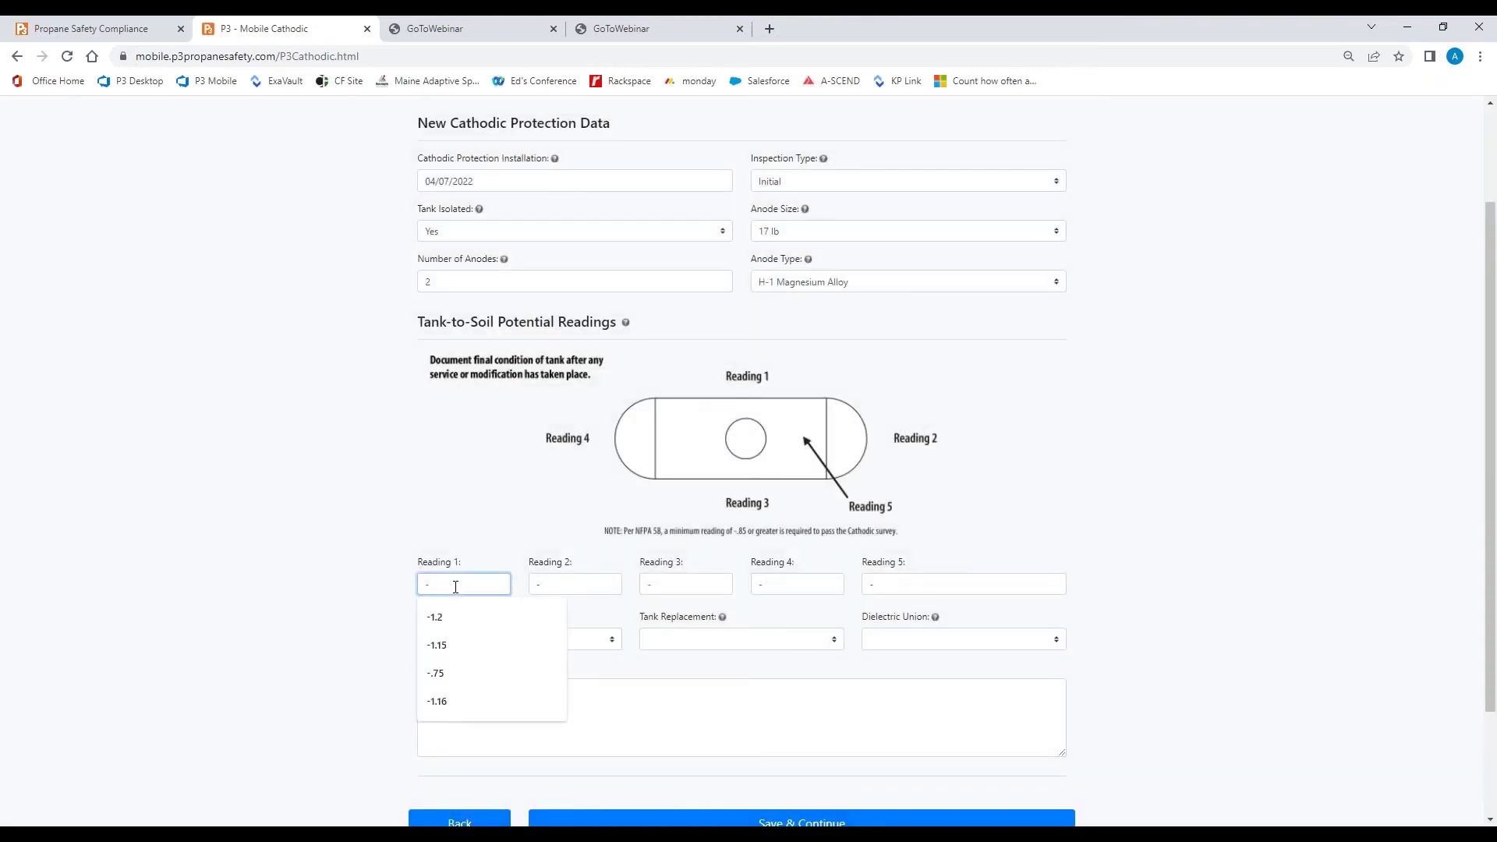
pyautogui.write('-.75')
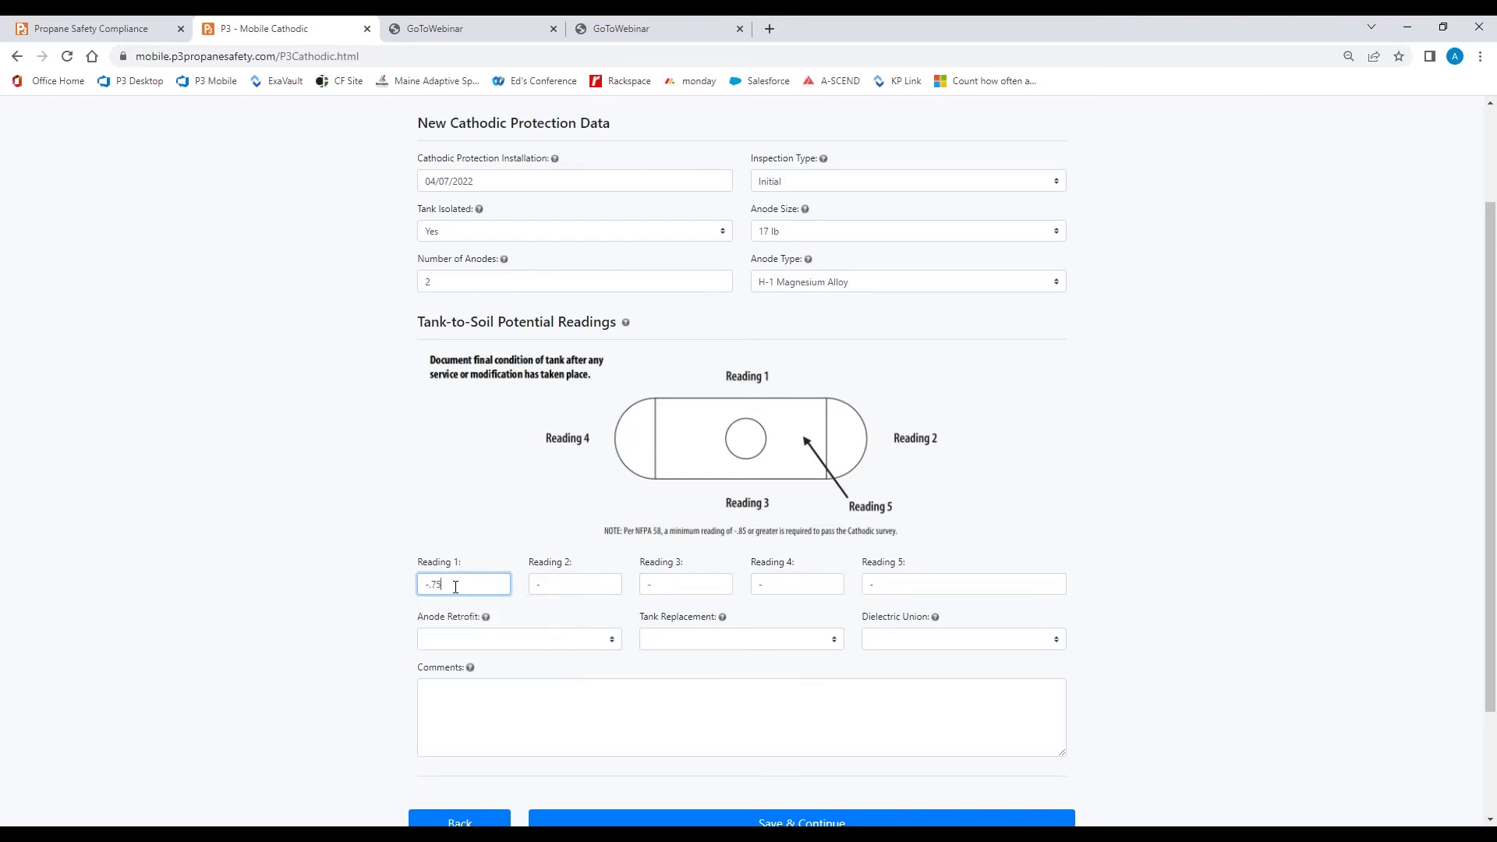
pyautogui.press('Tab')
pyautogui.write('-')
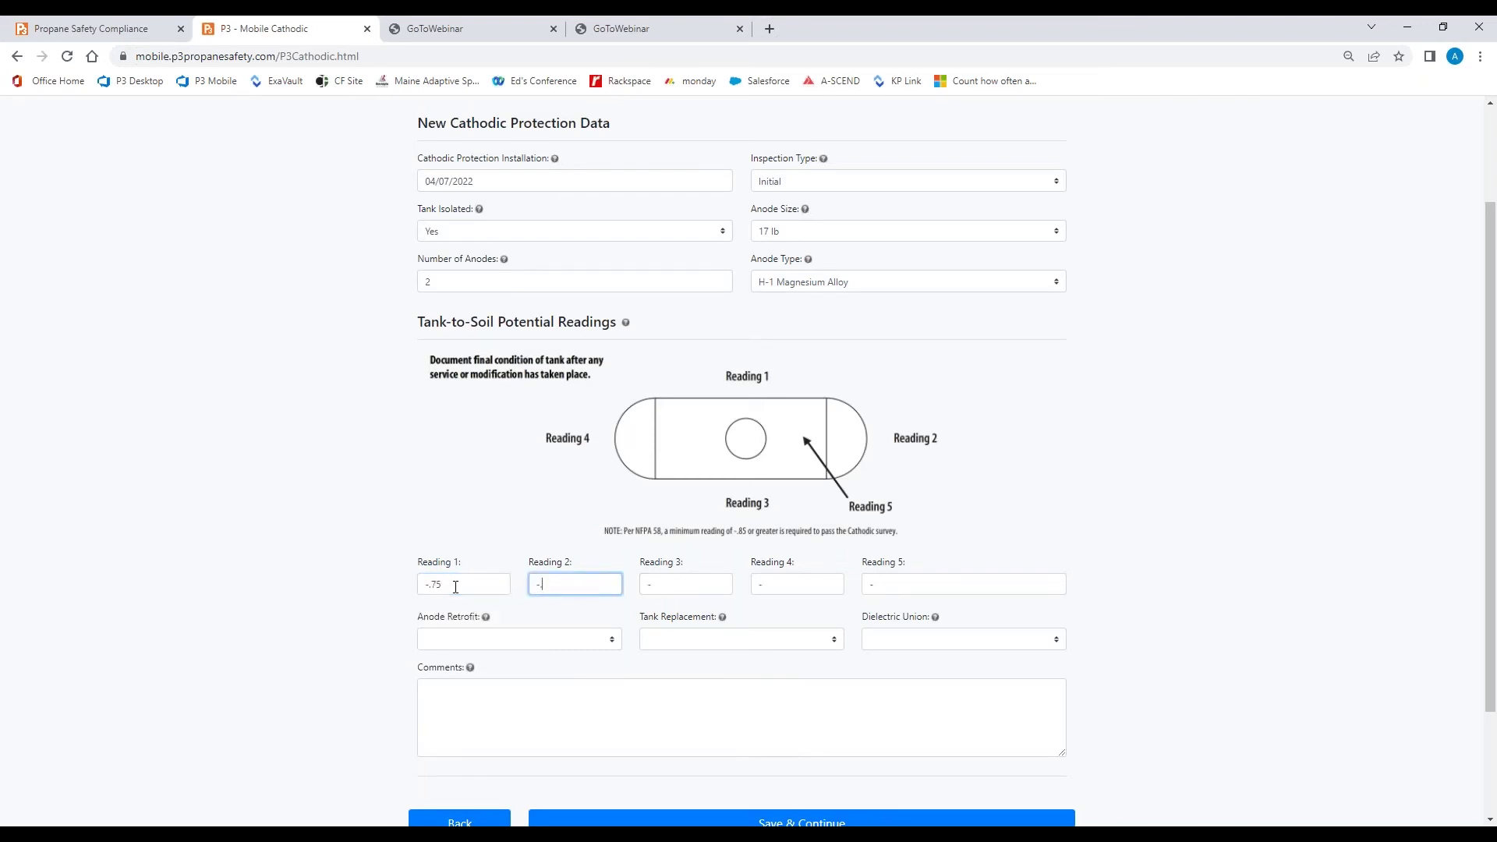
pyautogui.write('.85')
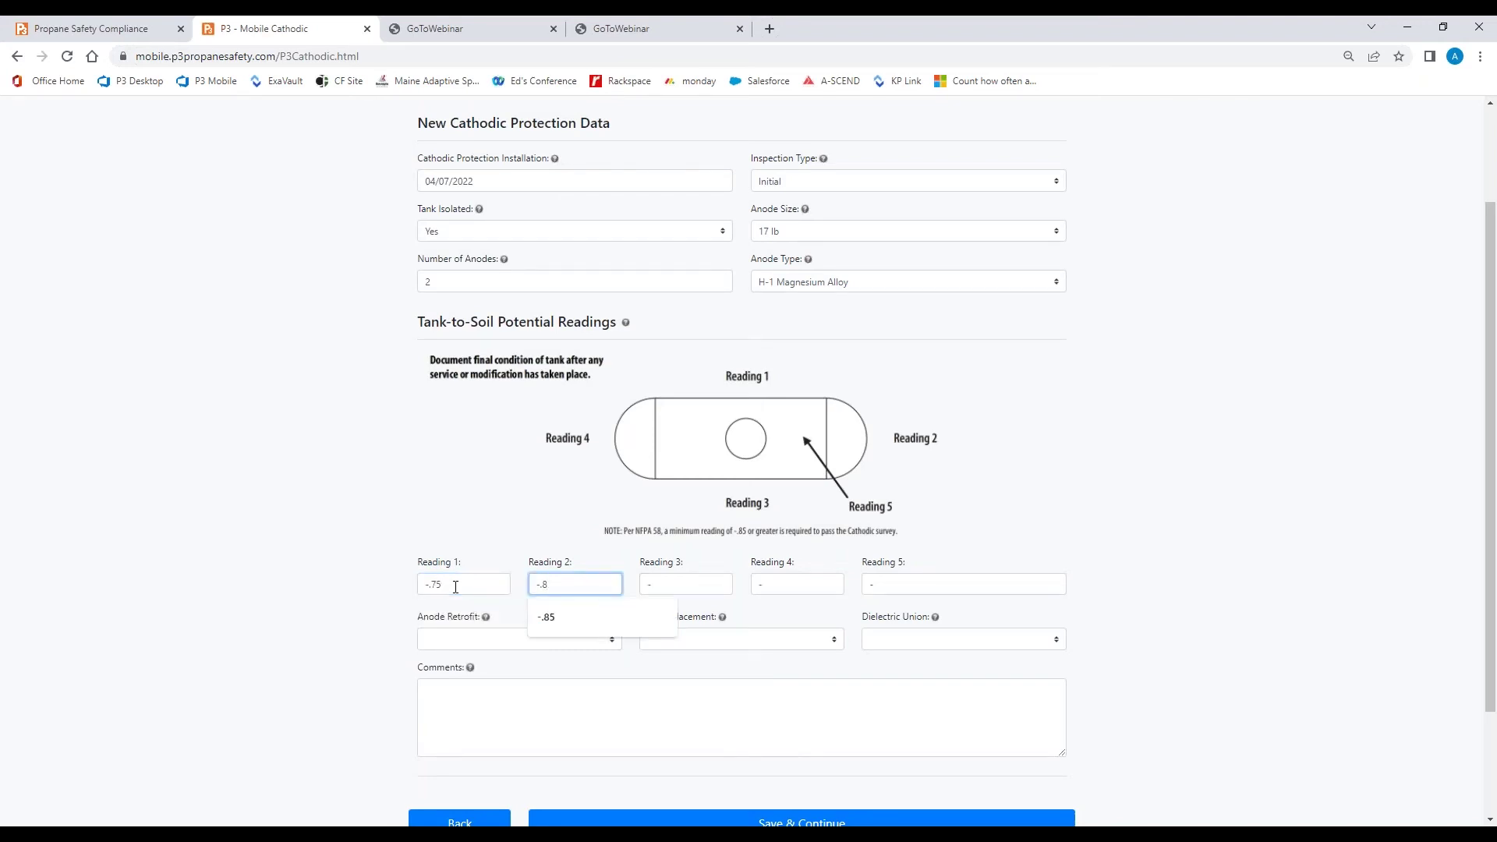
pyautogui.press('Tab')
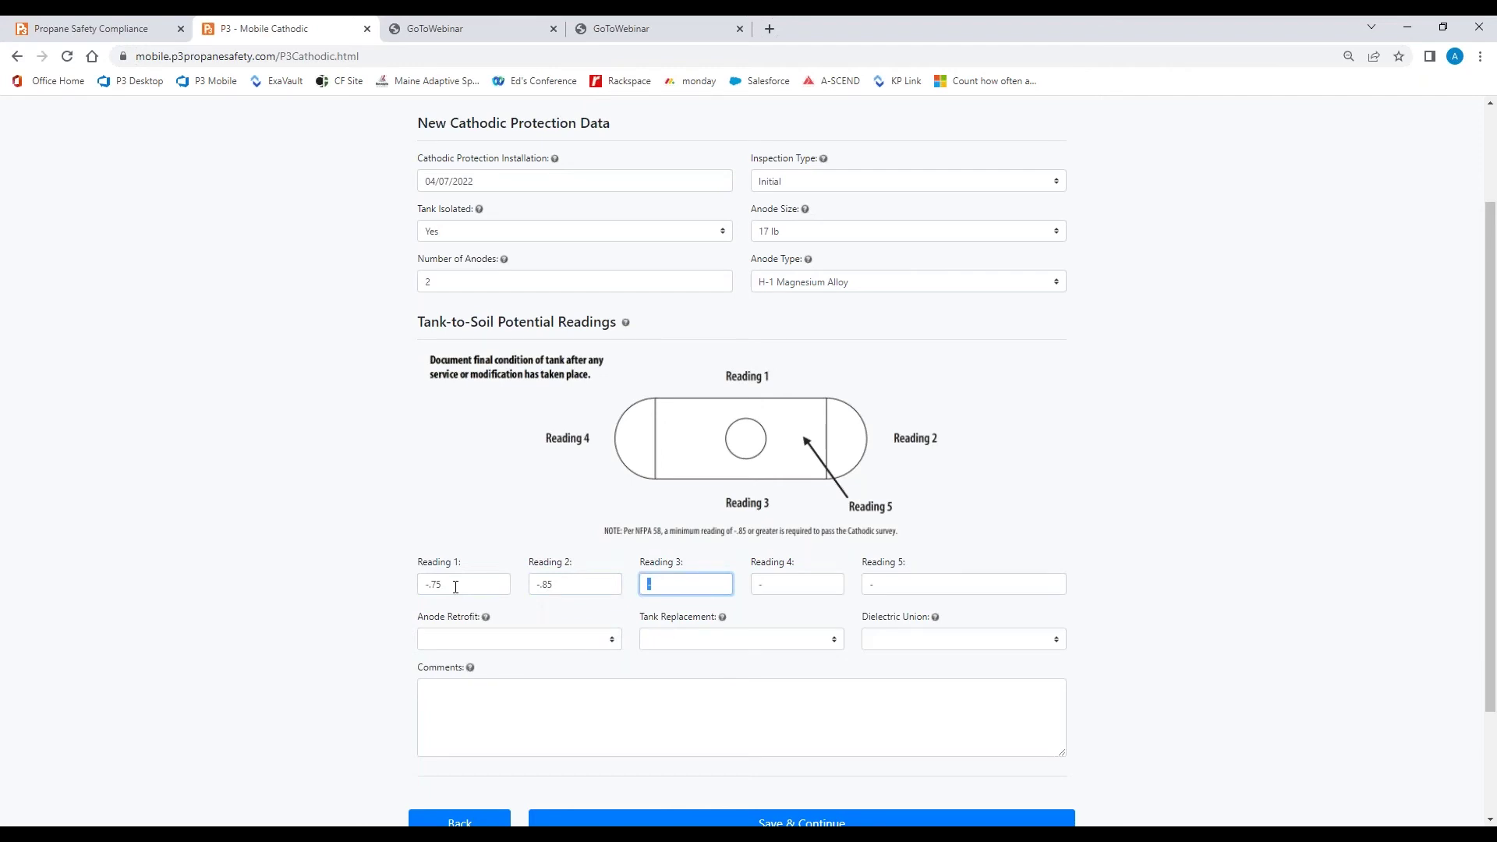
pyautogui.write('-1.22')
pyautogui.press('Tab')
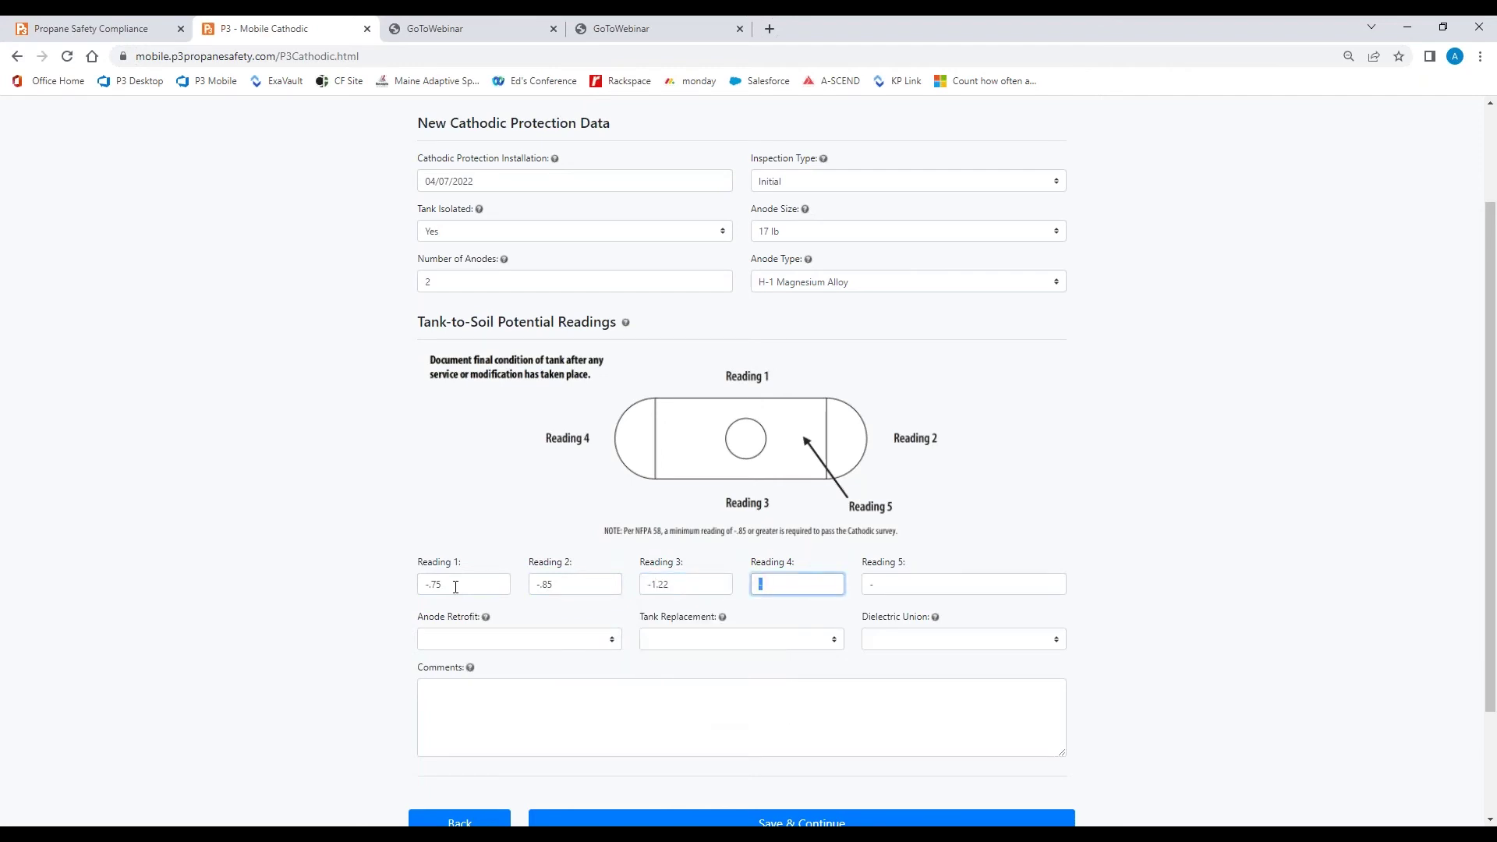
pyautogui.write('-1.35')
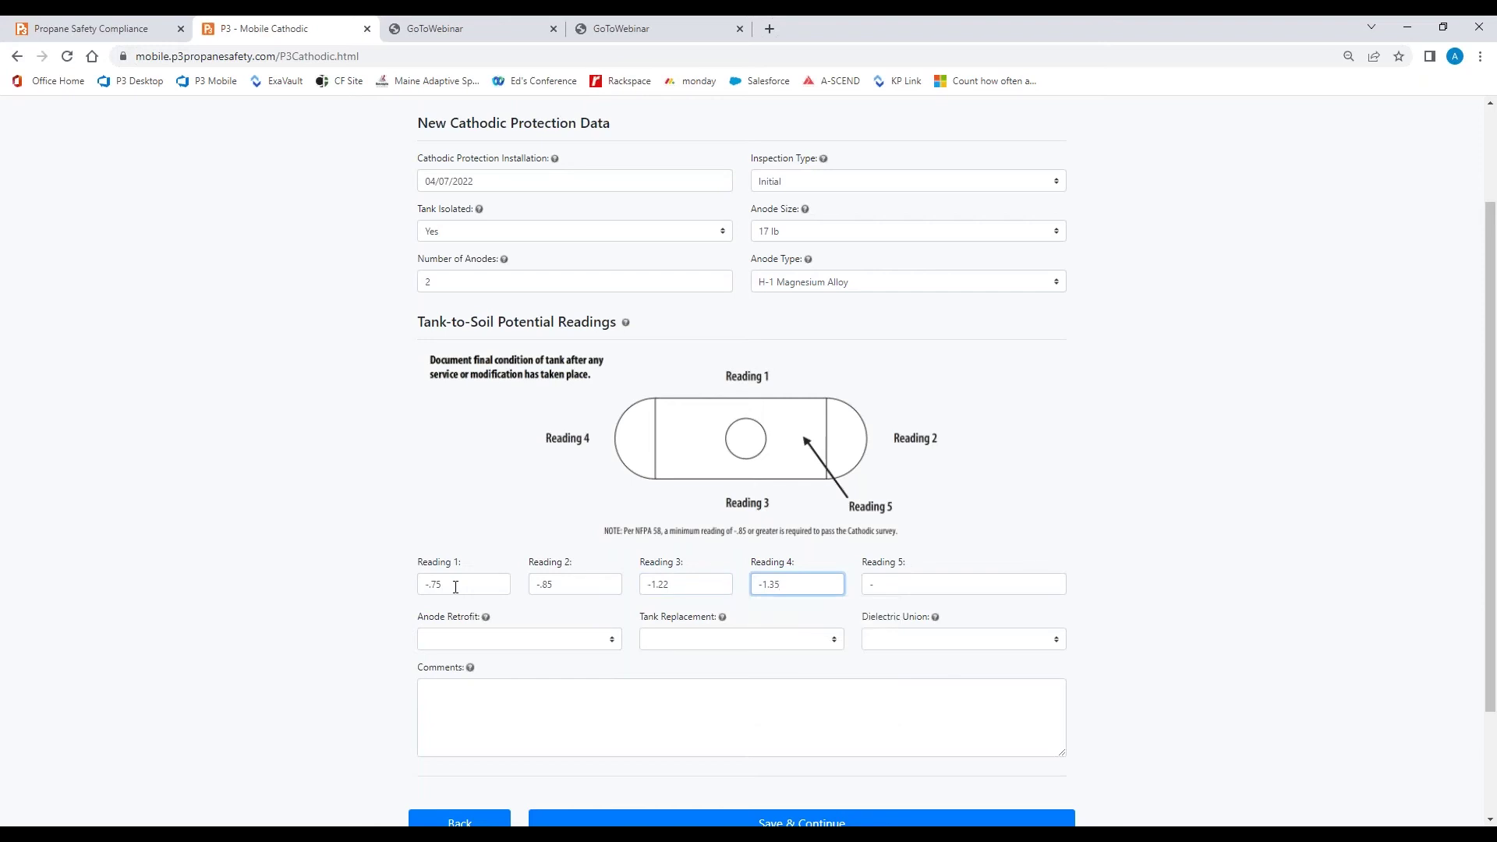
pyautogui.press('Tab')
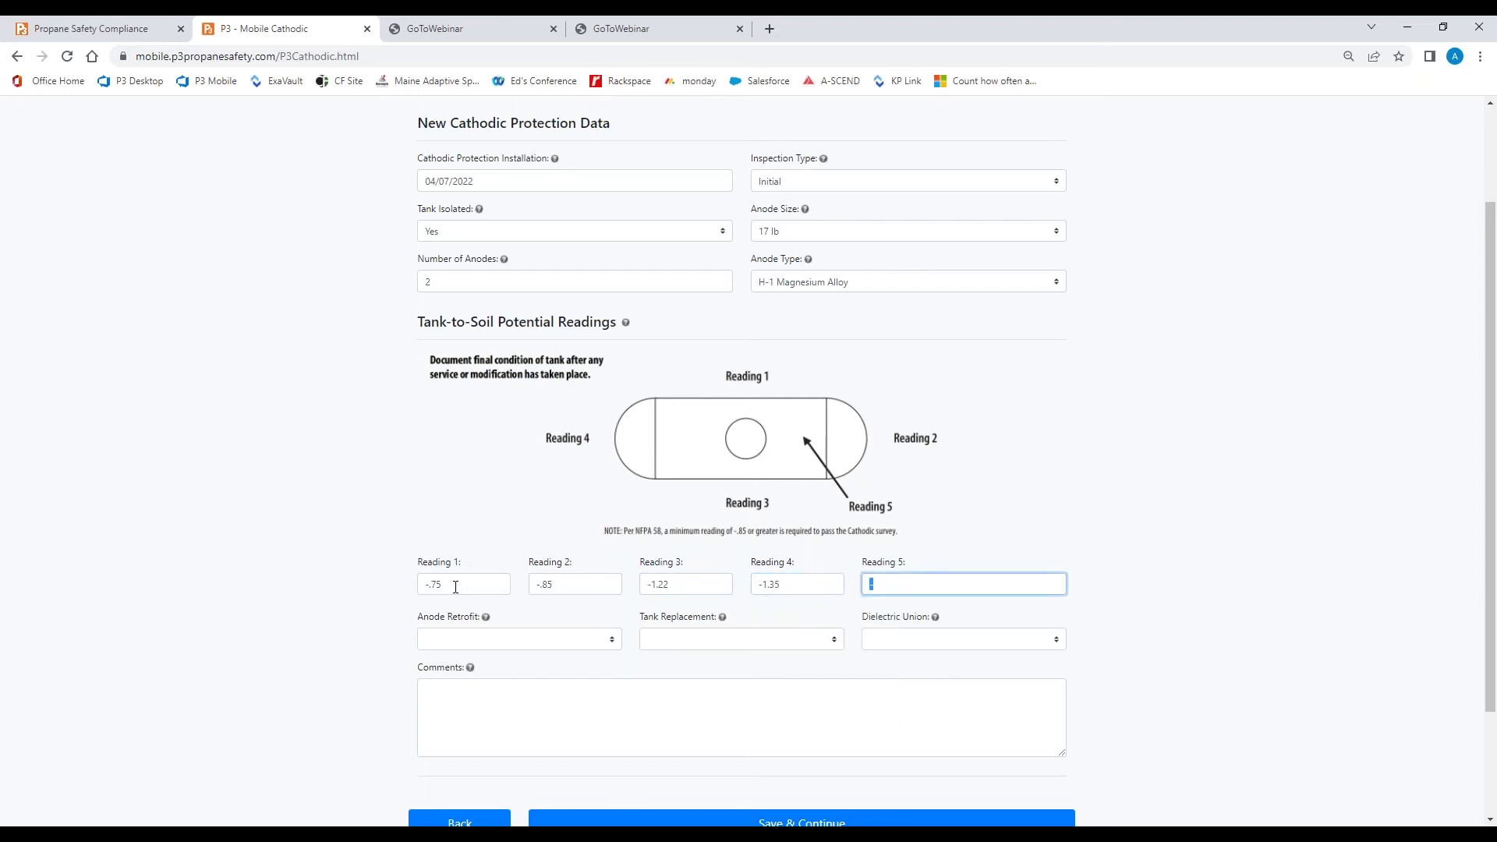
pyautogui.write('-1.45')
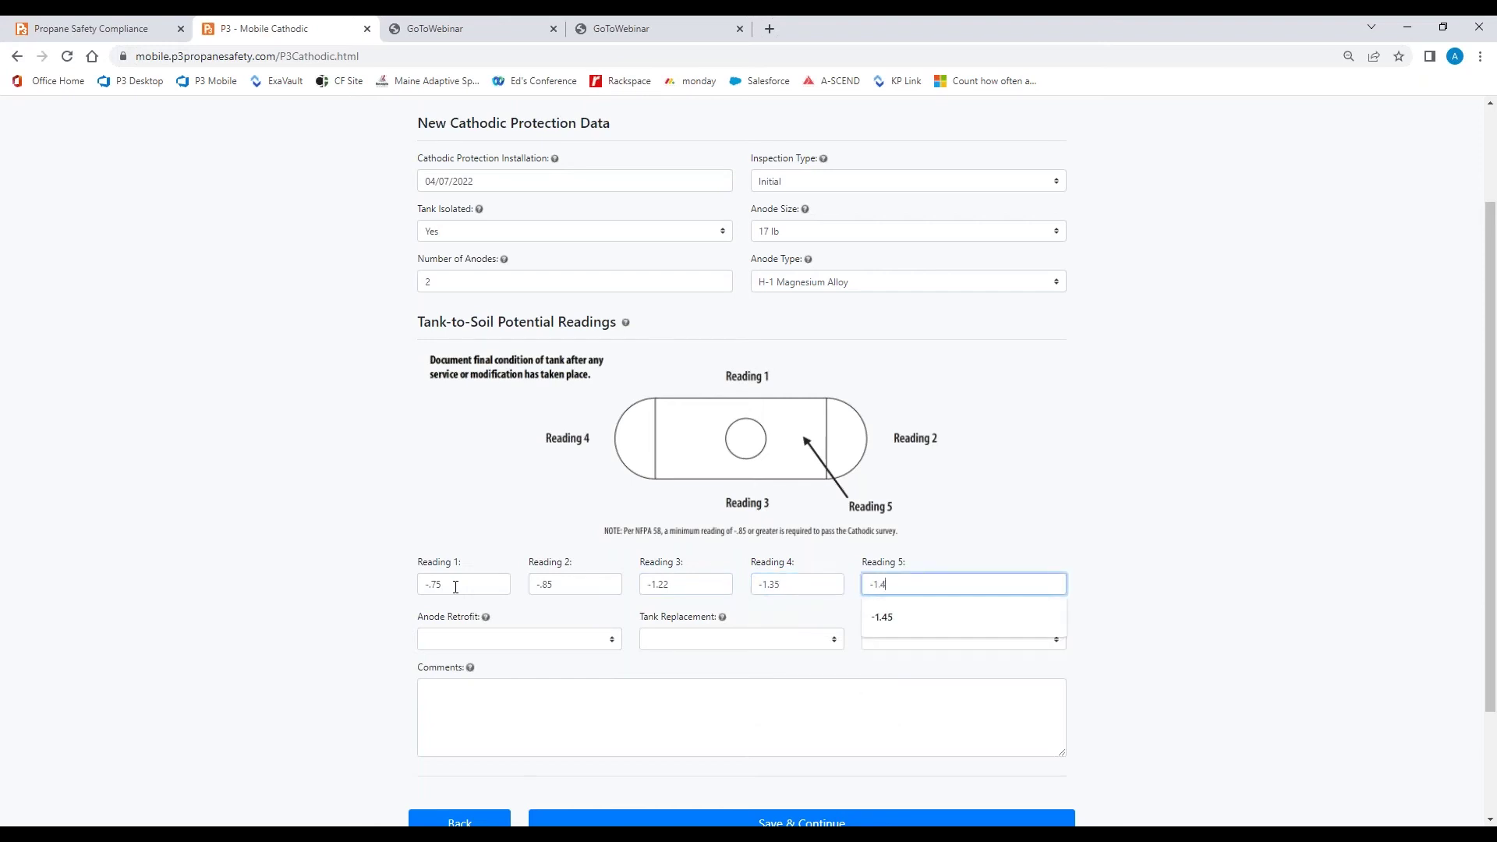
# Mark Anode Retrofit, Tank Replacement and Dielectric Union N/A and comment 'Possible anode retrofit needed'
pyautogui.click(477, 639)
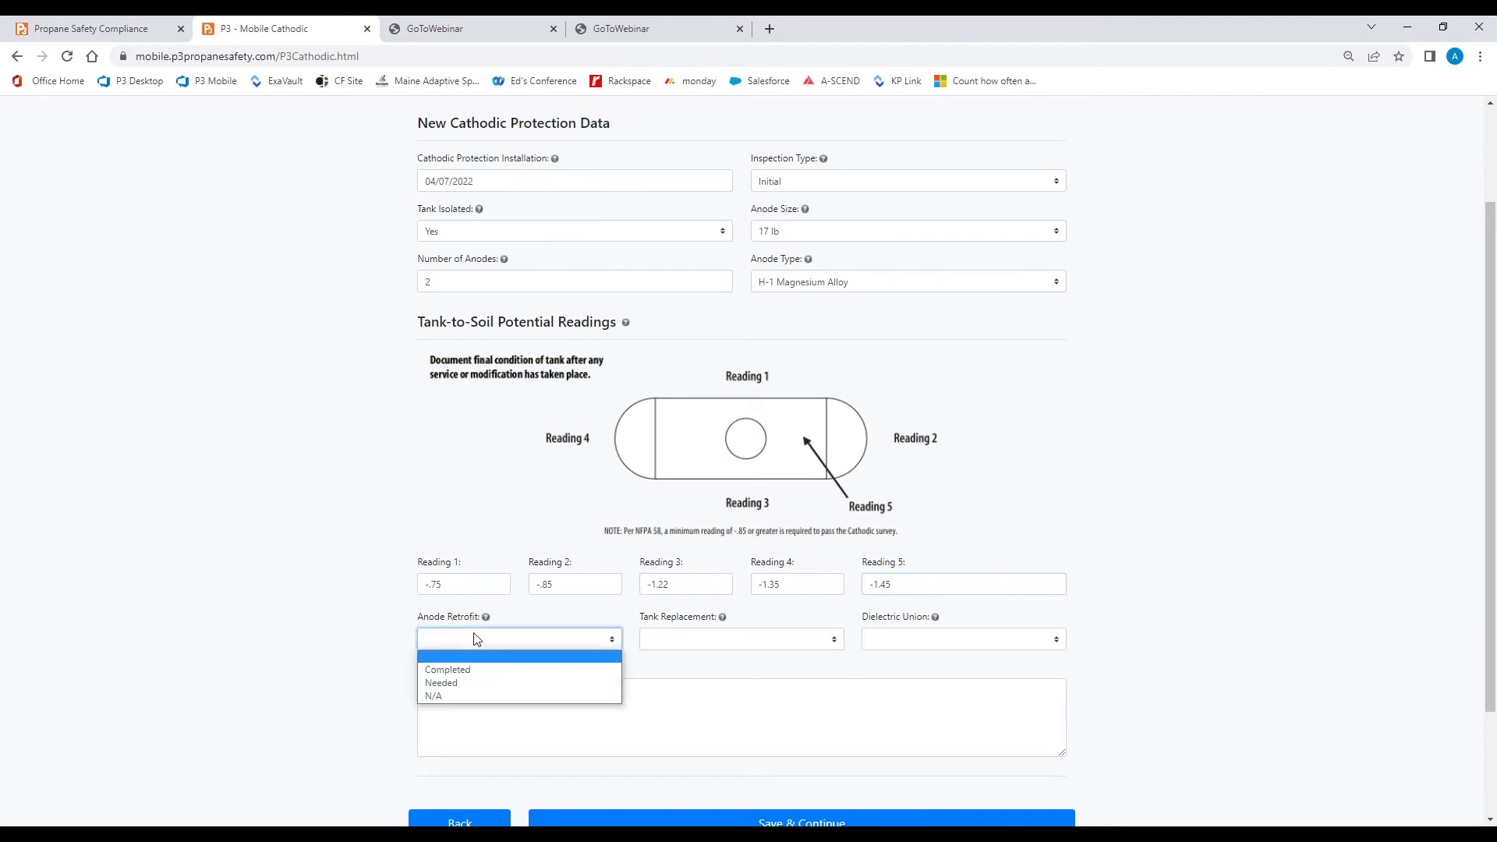
pyautogui.click(468, 696)
pyautogui.click(662, 640)
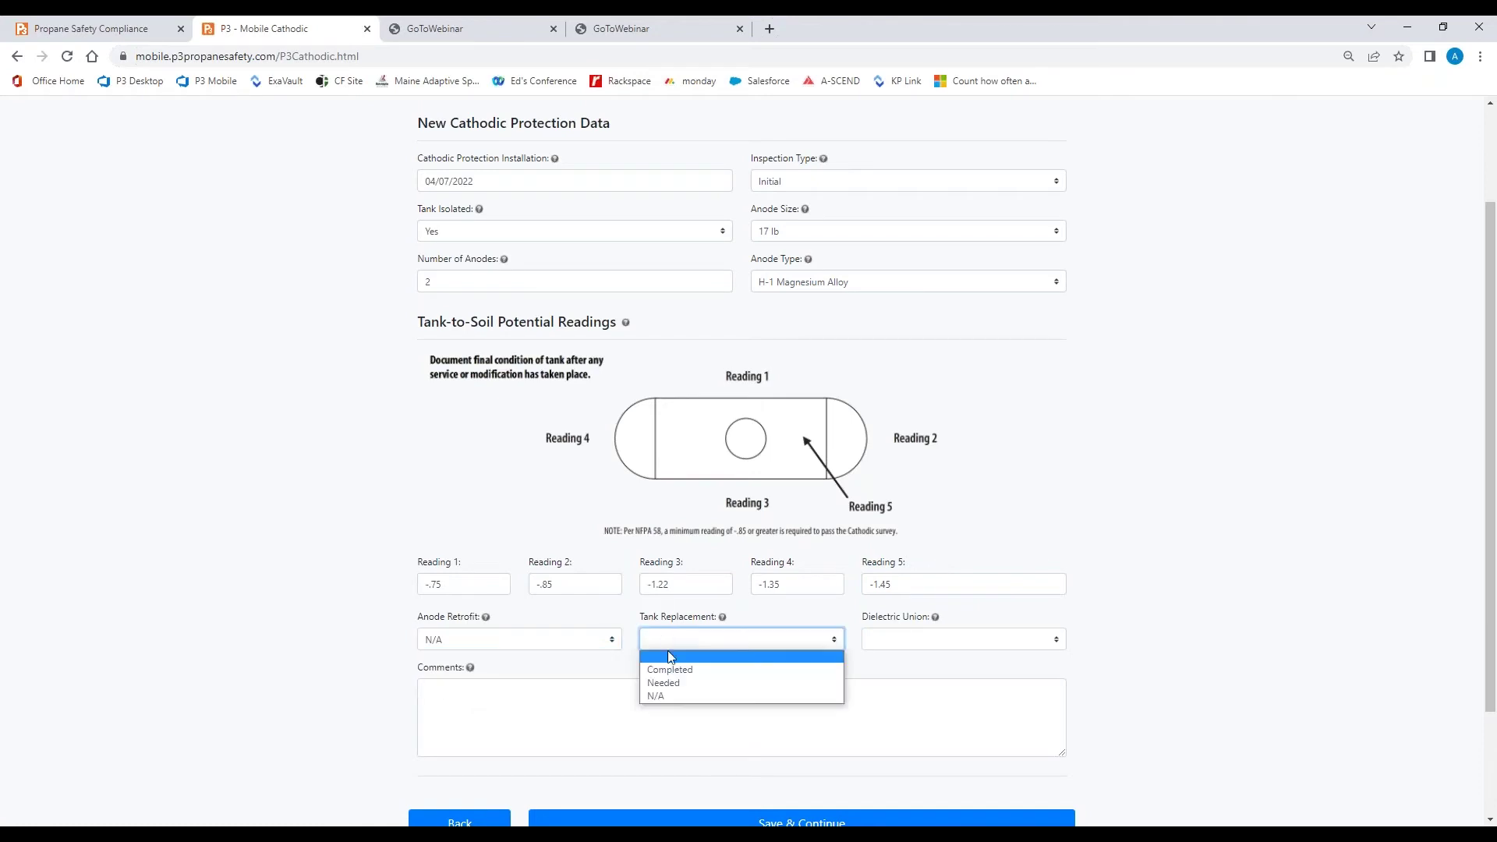
pyautogui.click(674, 696)
pyautogui.click(920, 639)
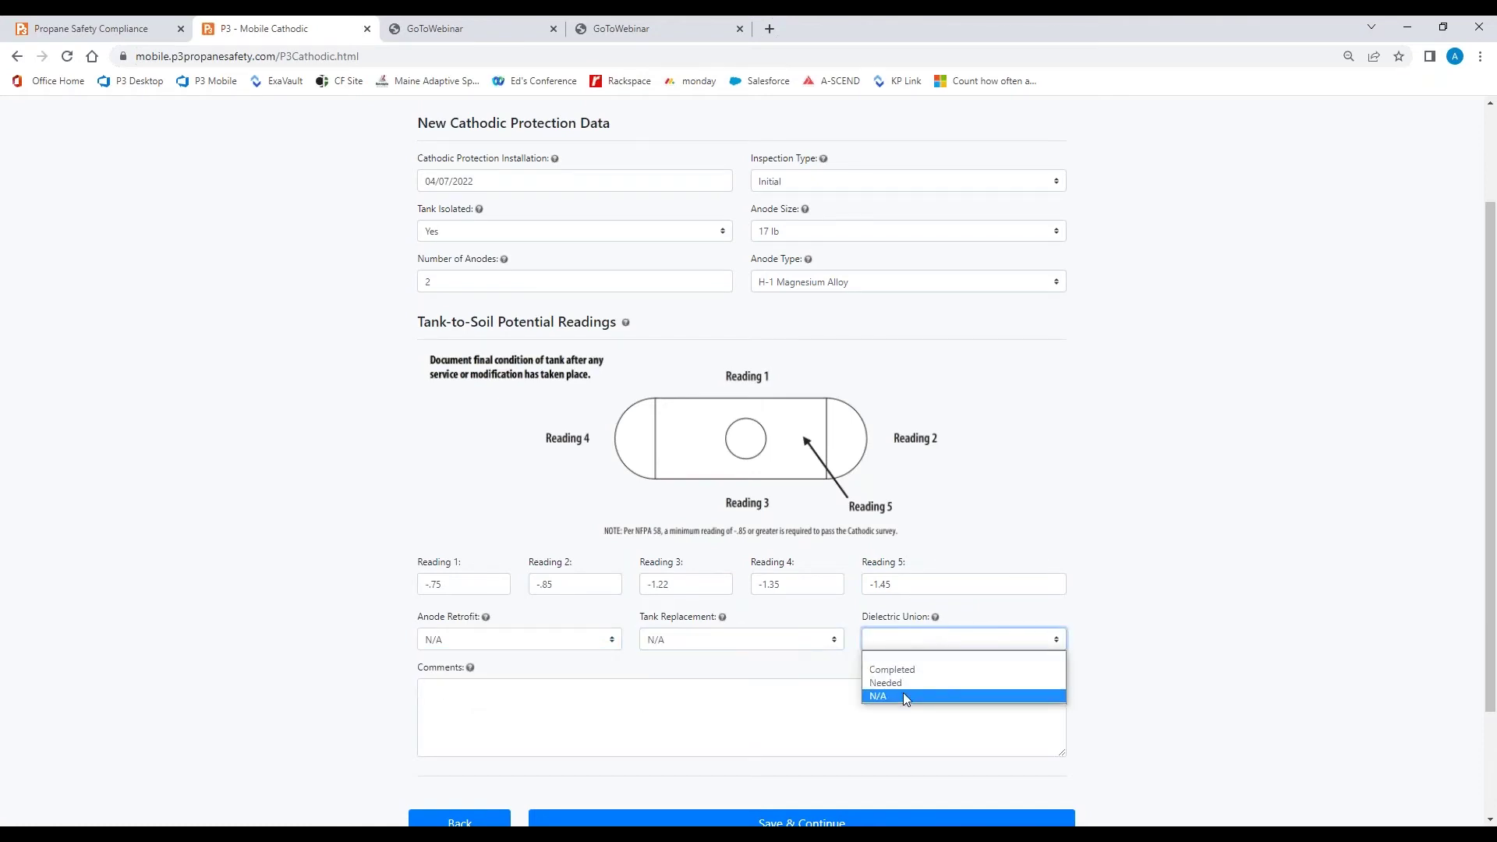
pyautogui.click(903, 696)
pyautogui.click(600, 702)
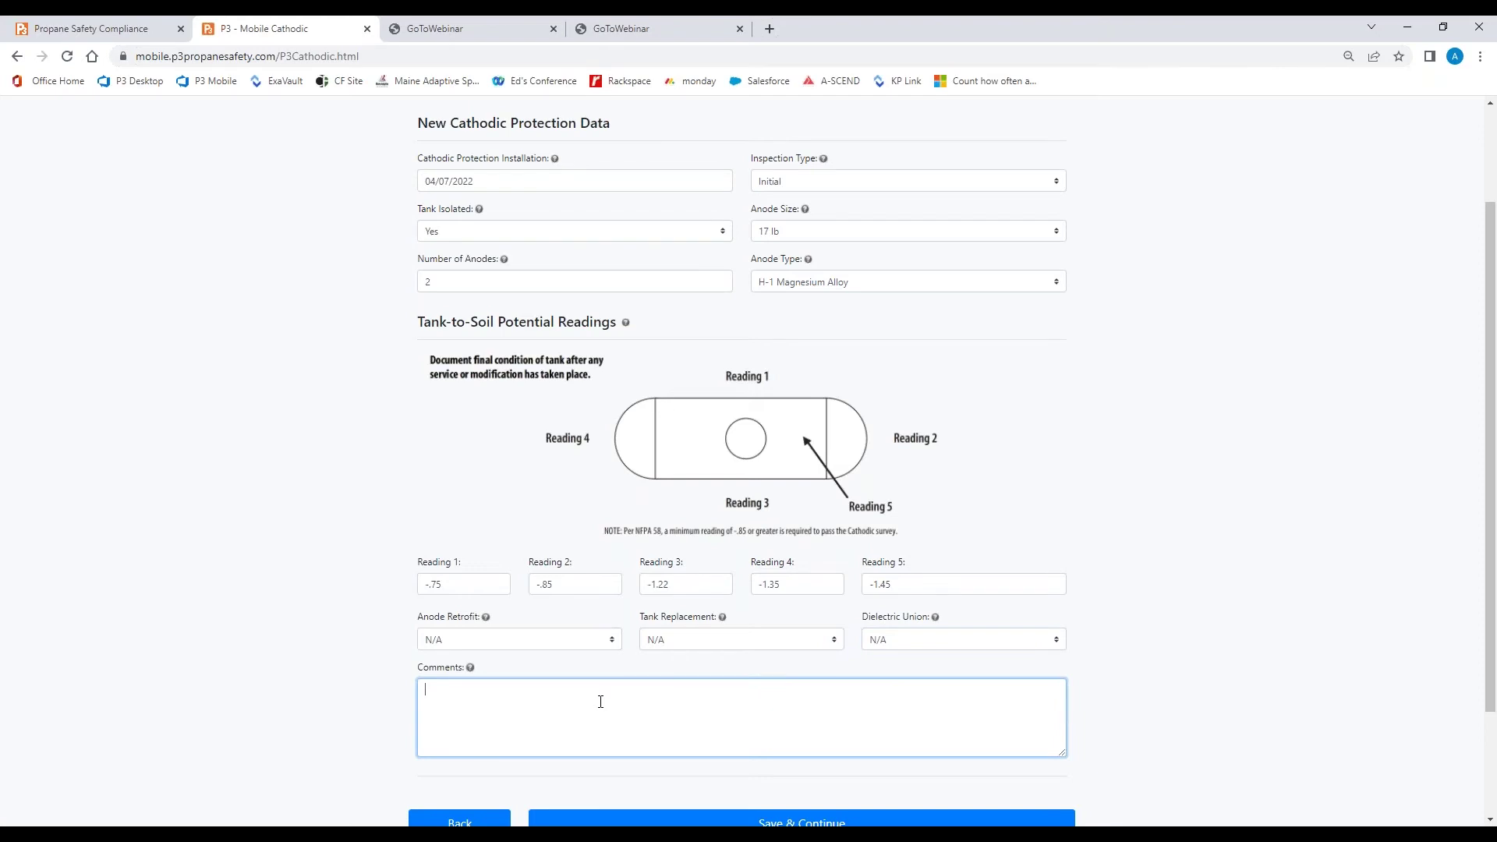
pyautogui.write('Possible anc')
pyautogui.write('de retrofit needed')
pyautogui.scroll(-1, 742, 707)
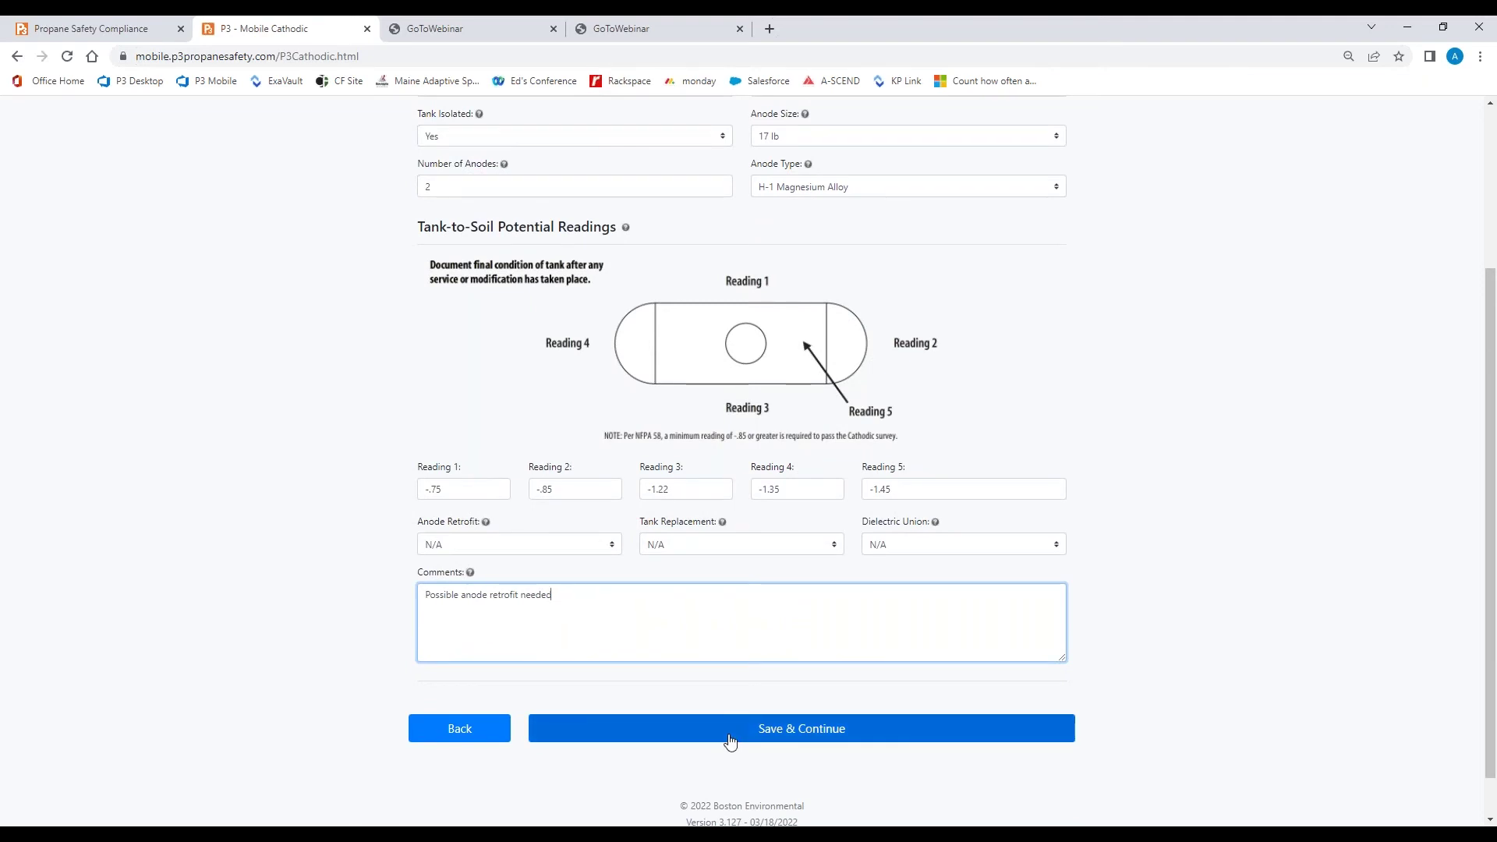
# Upload the inspection despite the non-compliant reading warning, then go to the Propane Safety Compliance dashboard
pyautogui.click(730, 729)
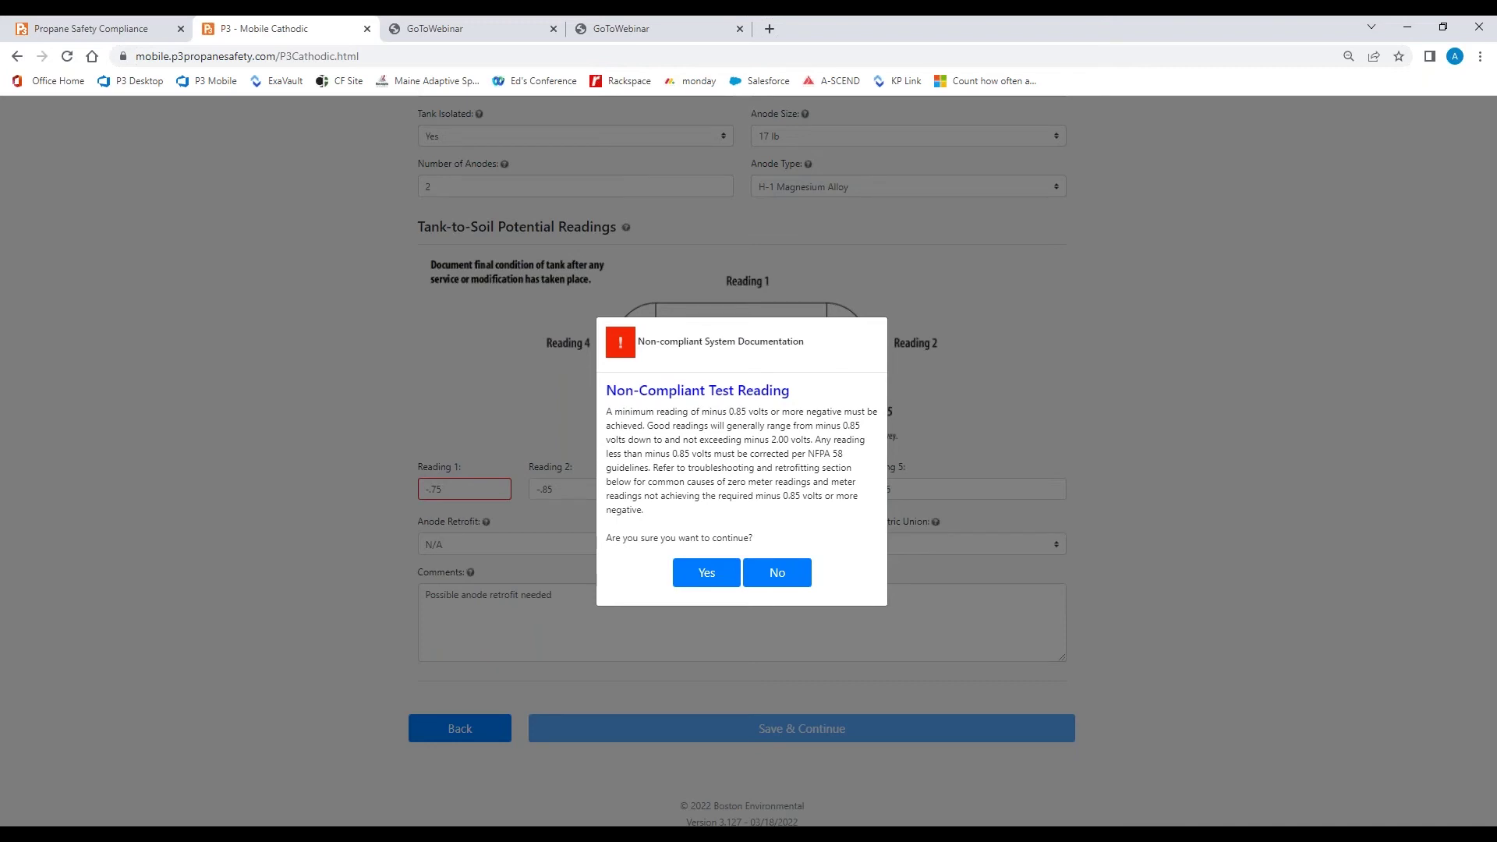
pyautogui.click(714, 583)
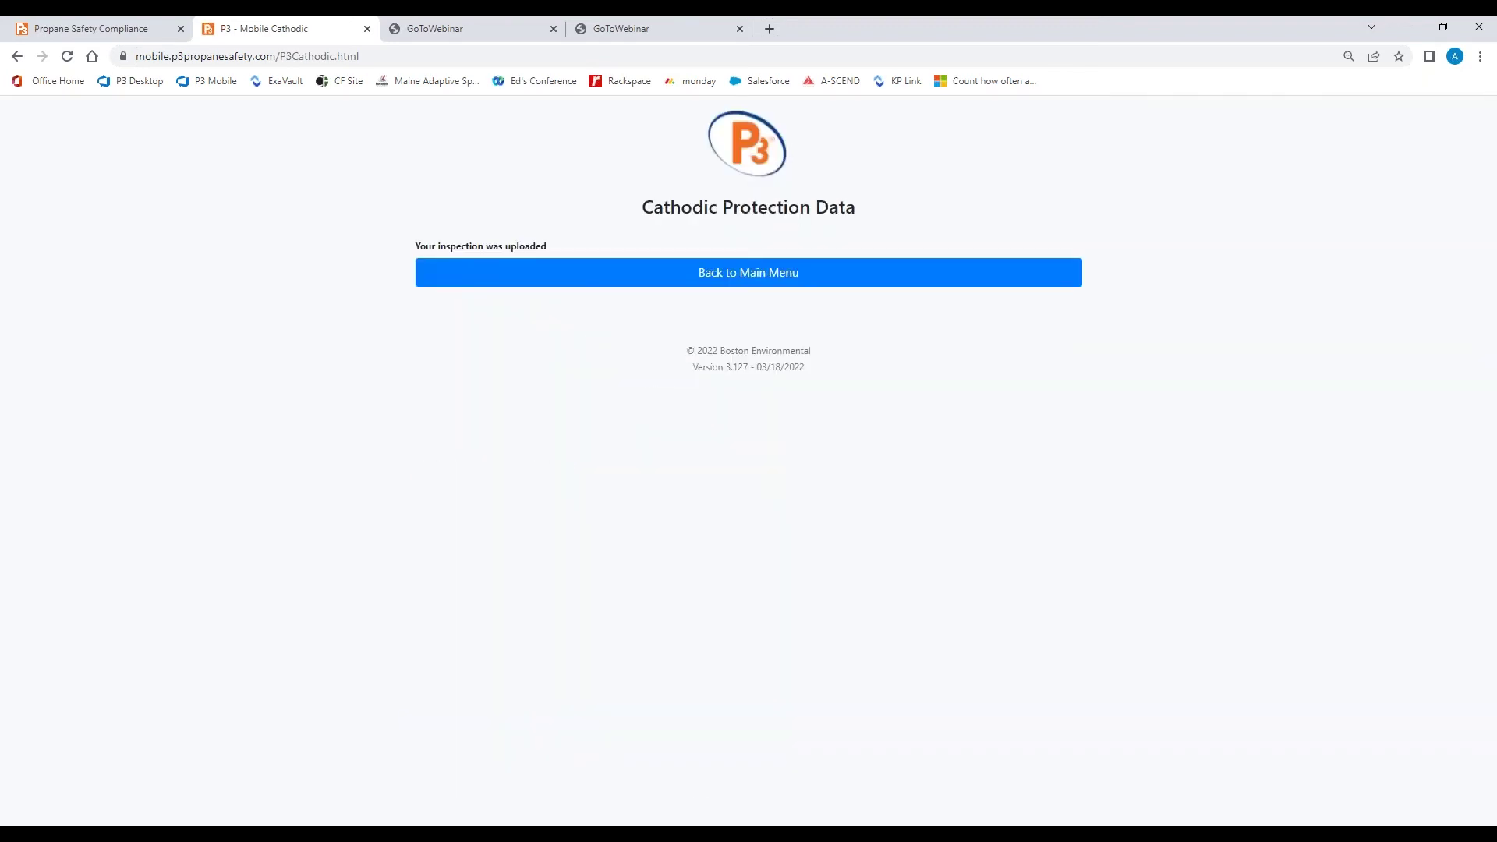
pyautogui.click(696, 286)
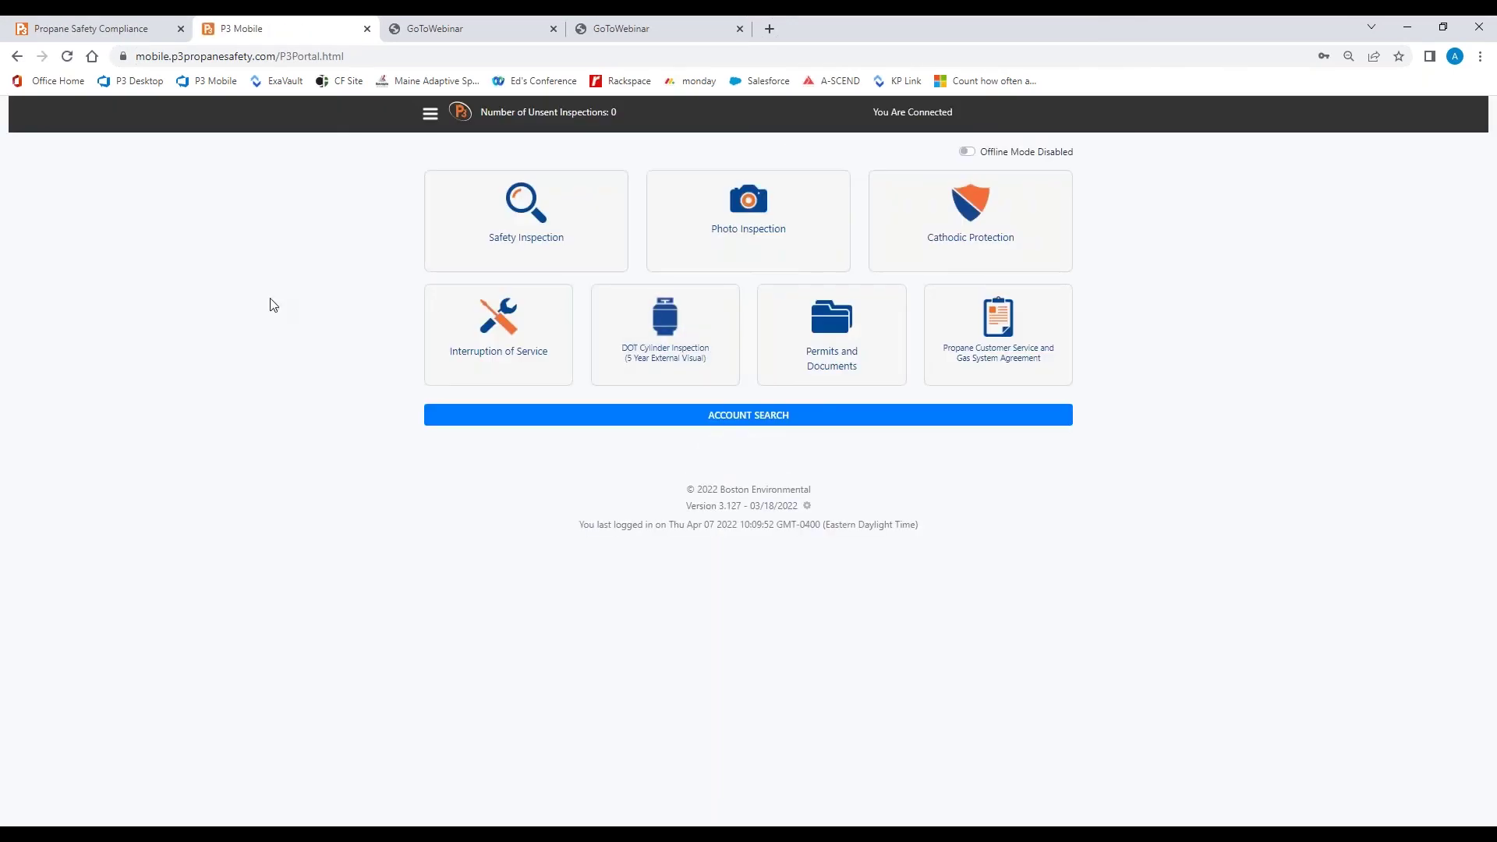
pyautogui.click(109, 31)
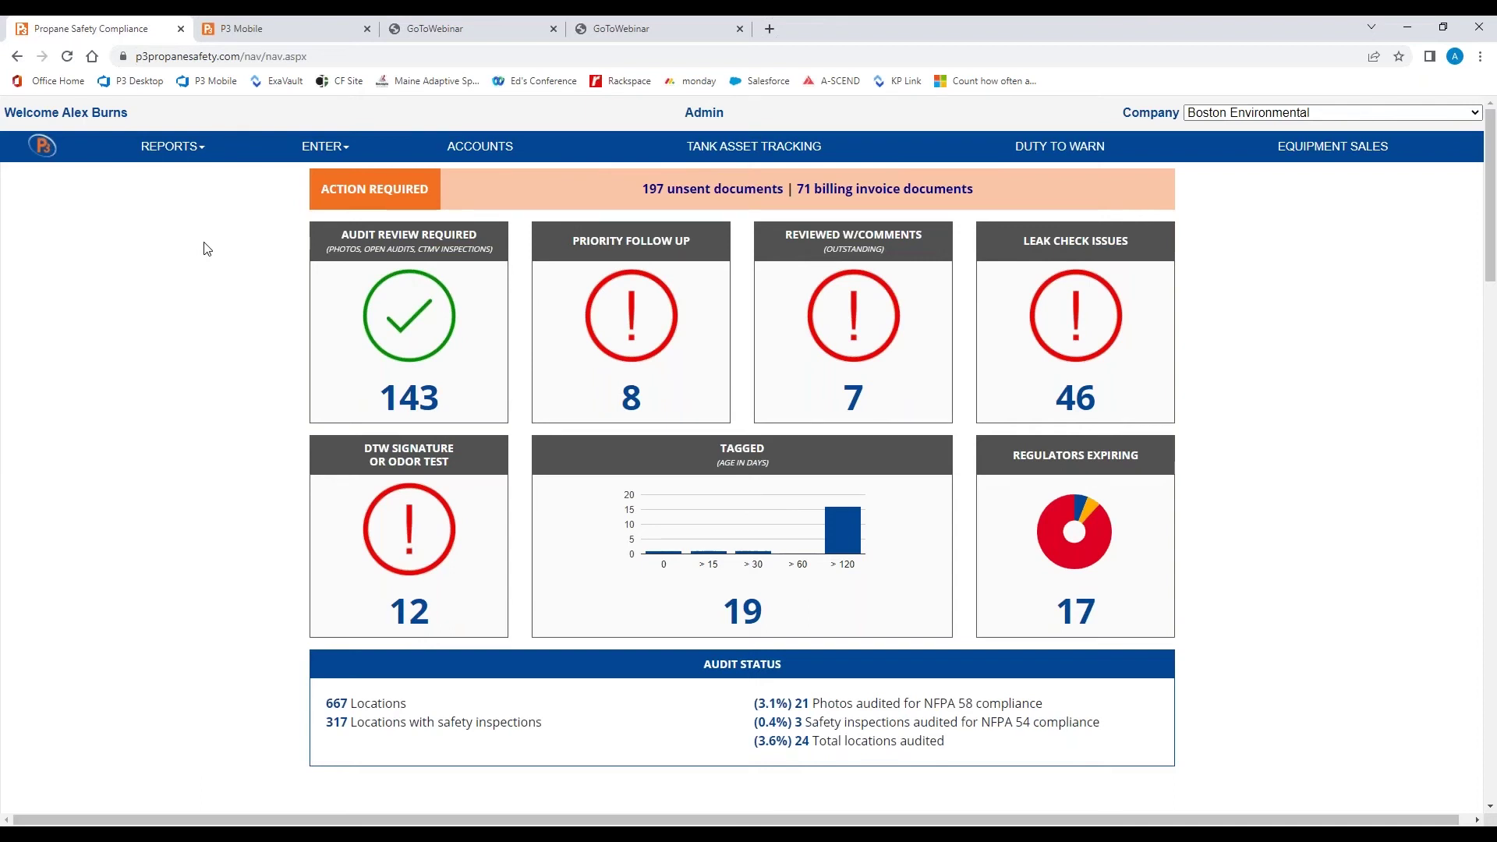
# Open Reports > Containers > Cathodic Protection Inspection Tracking
pyautogui.click(170, 146)
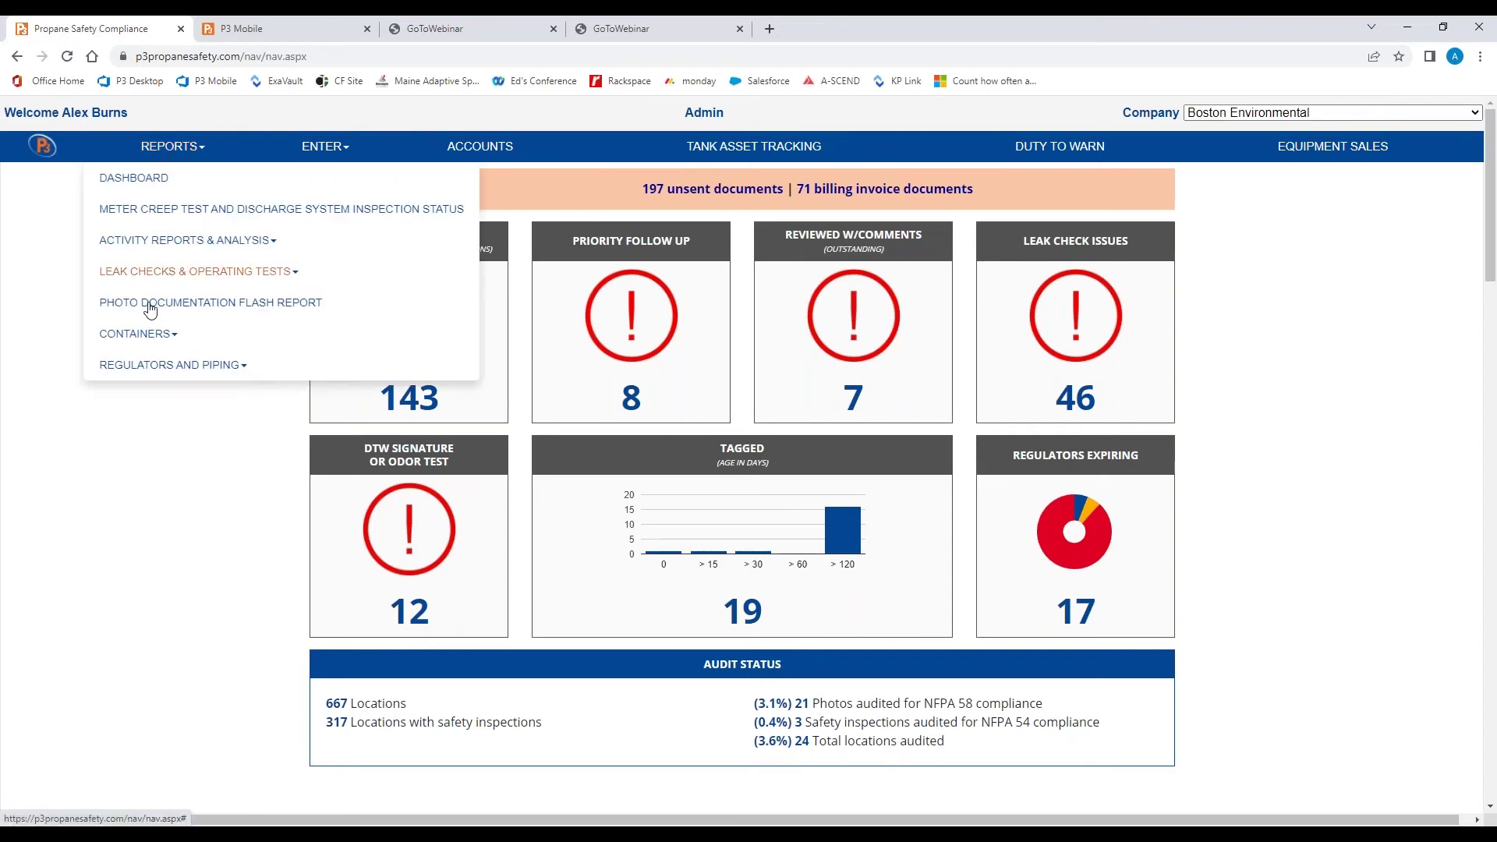
pyautogui.click(141, 335)
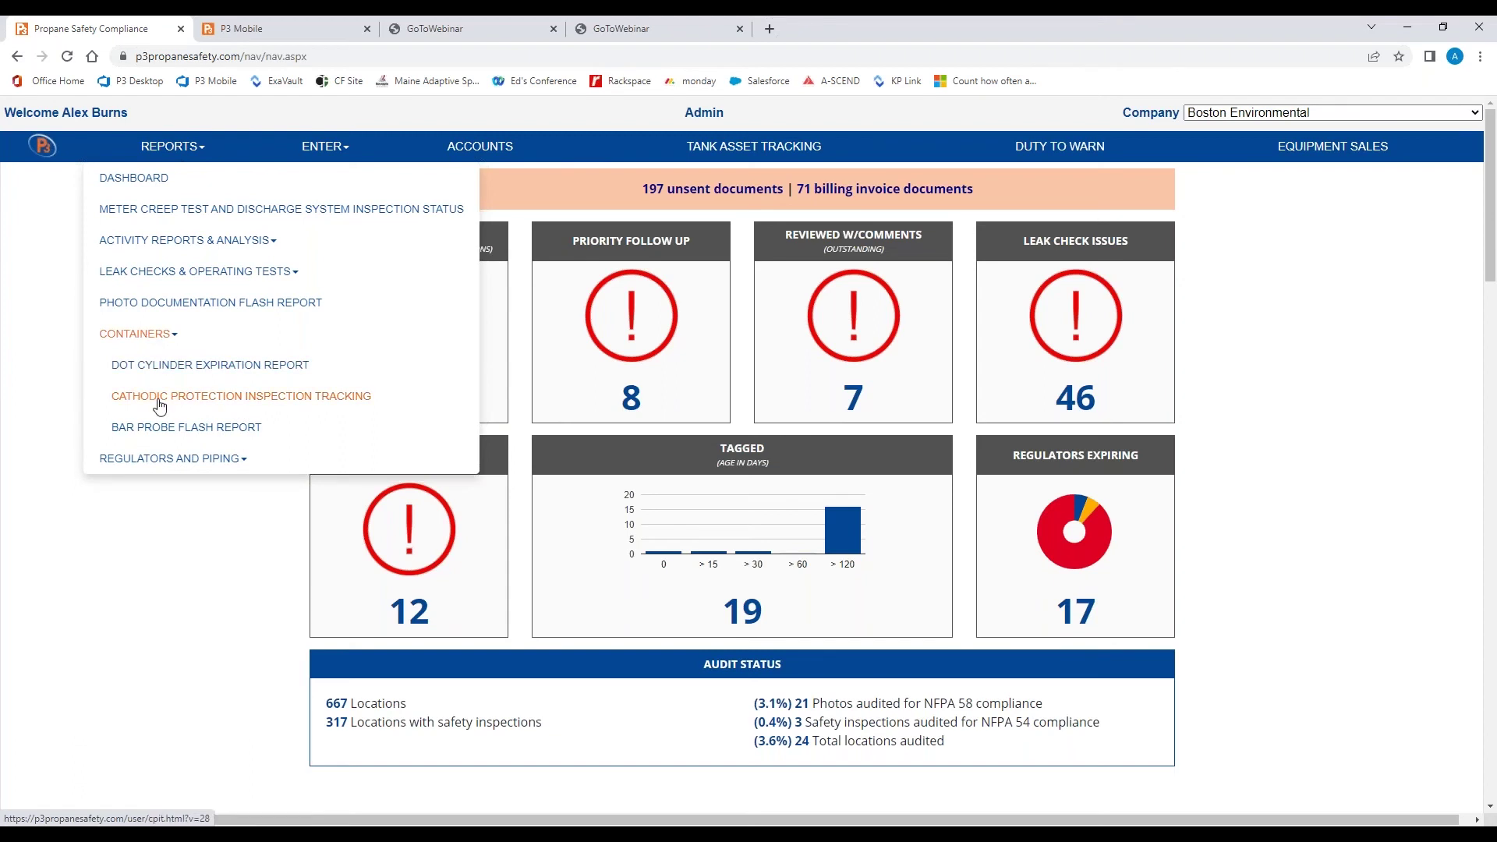
pyautogui.click(159, 398)
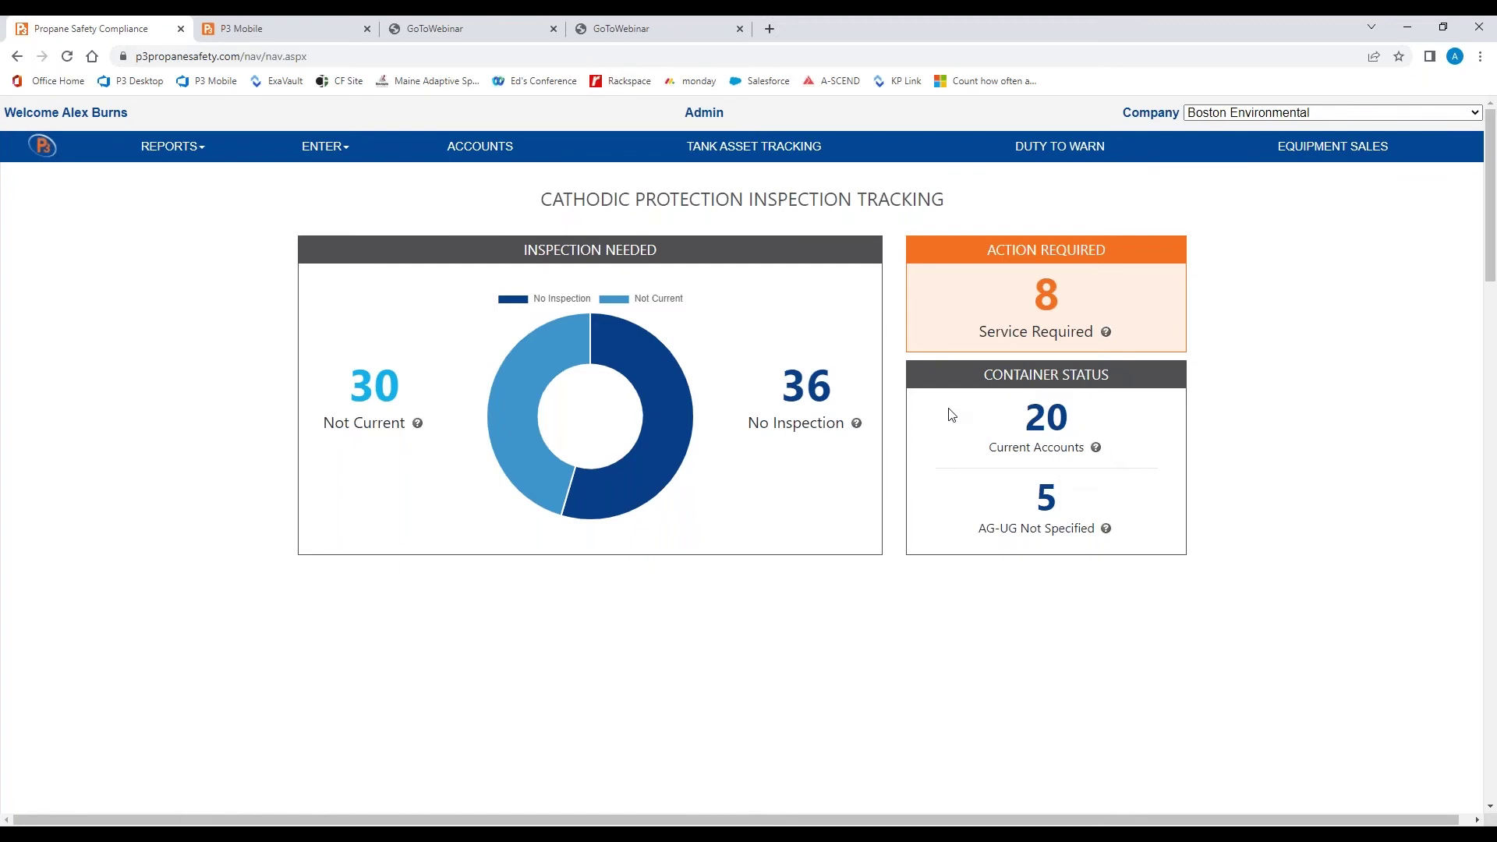
# List the 20 current accounts, search for the inspected customer's account number, and open their survey form PDF
pyautogui.click(1064, 430)
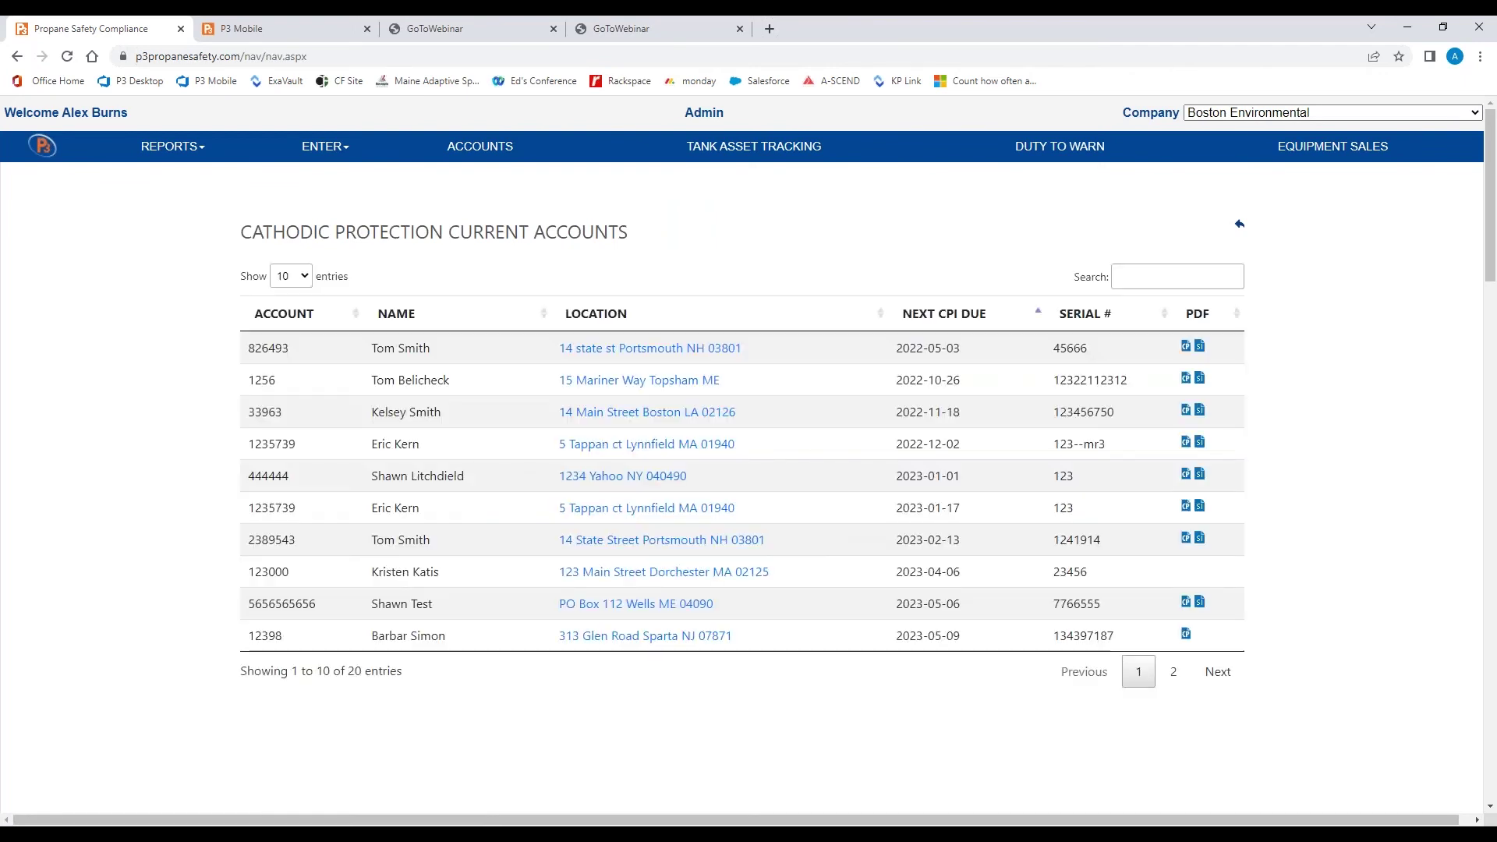
pyautogui.click(1164, 272)
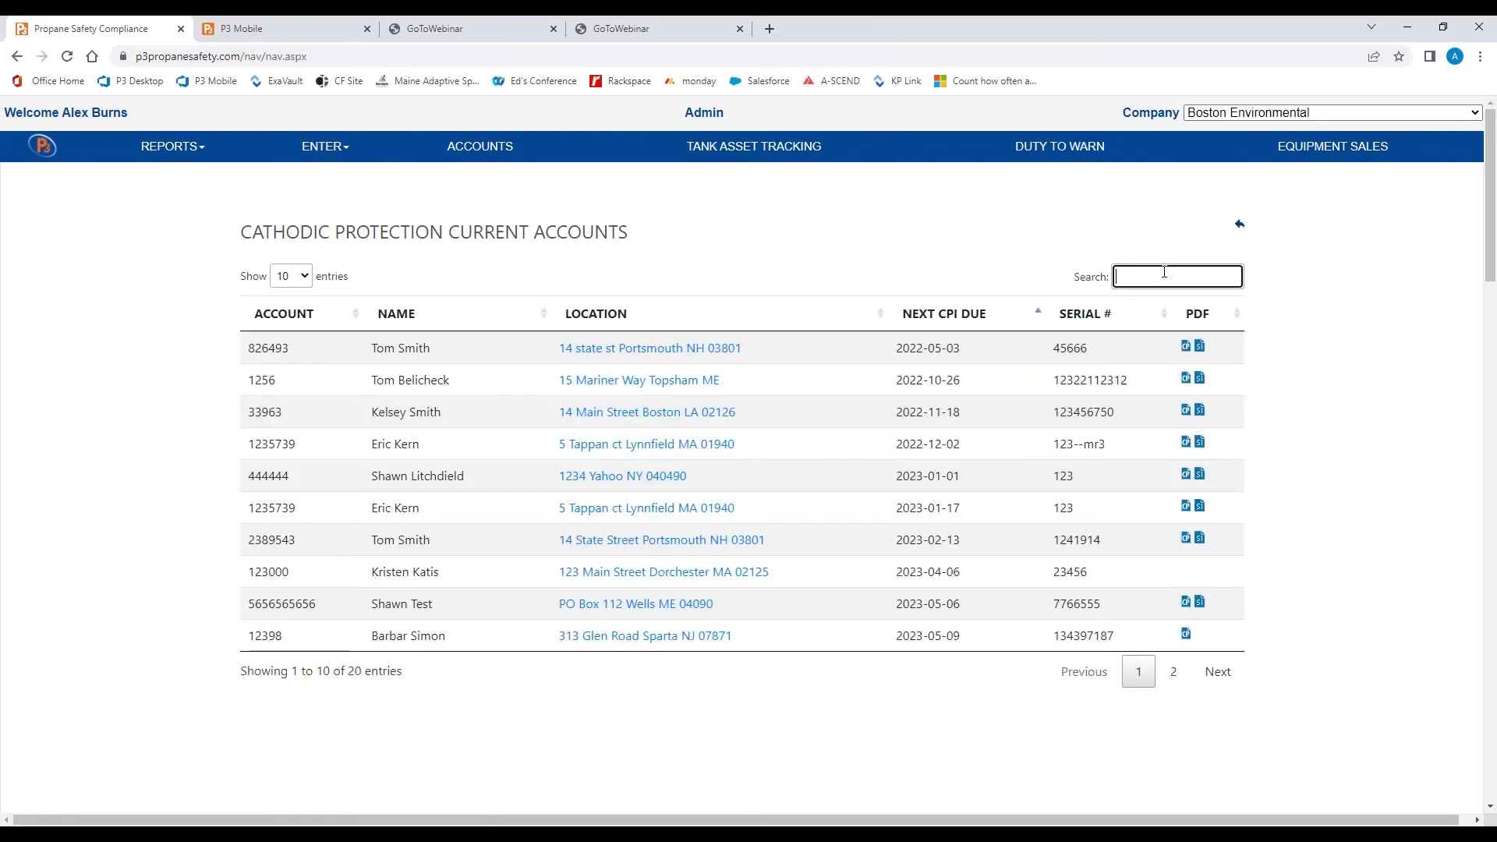
pyautogui.write('9779')
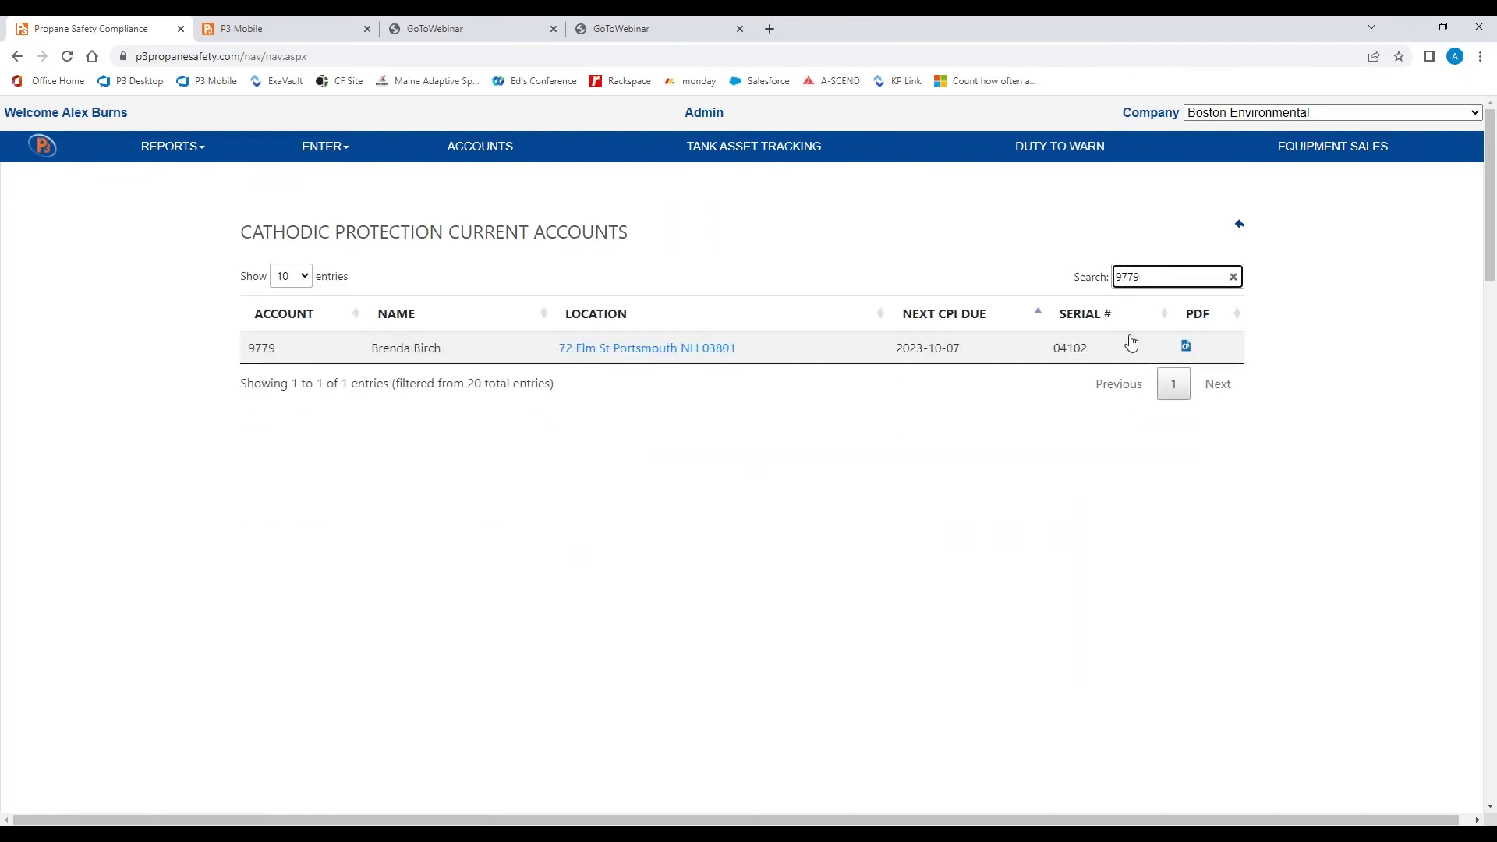
pyautogui.click(1184, 346)
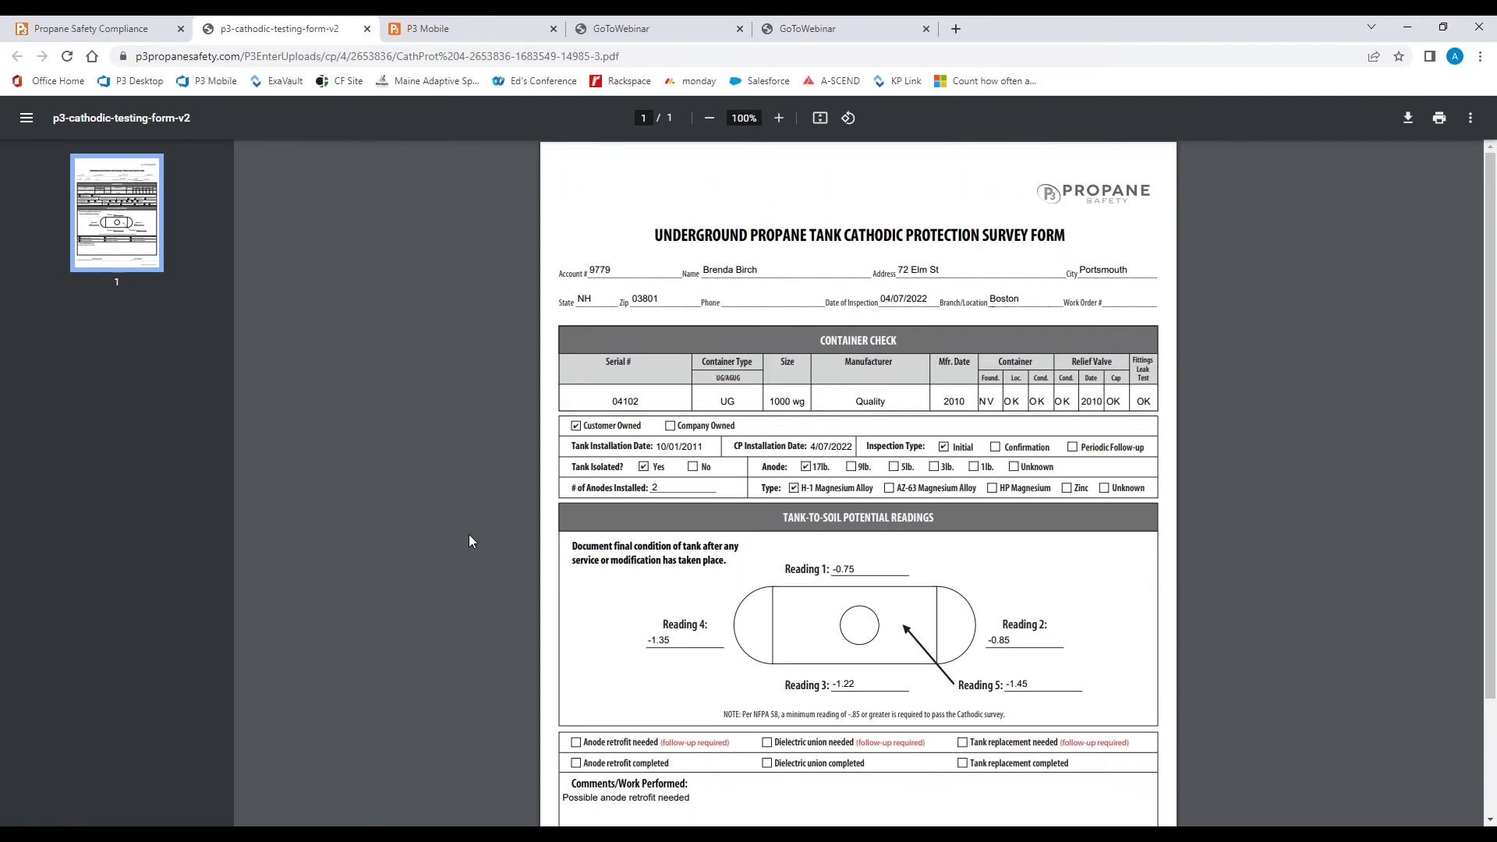
pyautogui.scroll(-2, 470, 540)
# Scroll through the survey form PDF's readings and comments, then return to the current accounts list
pyautogui.scroll(-3, 469, 535)
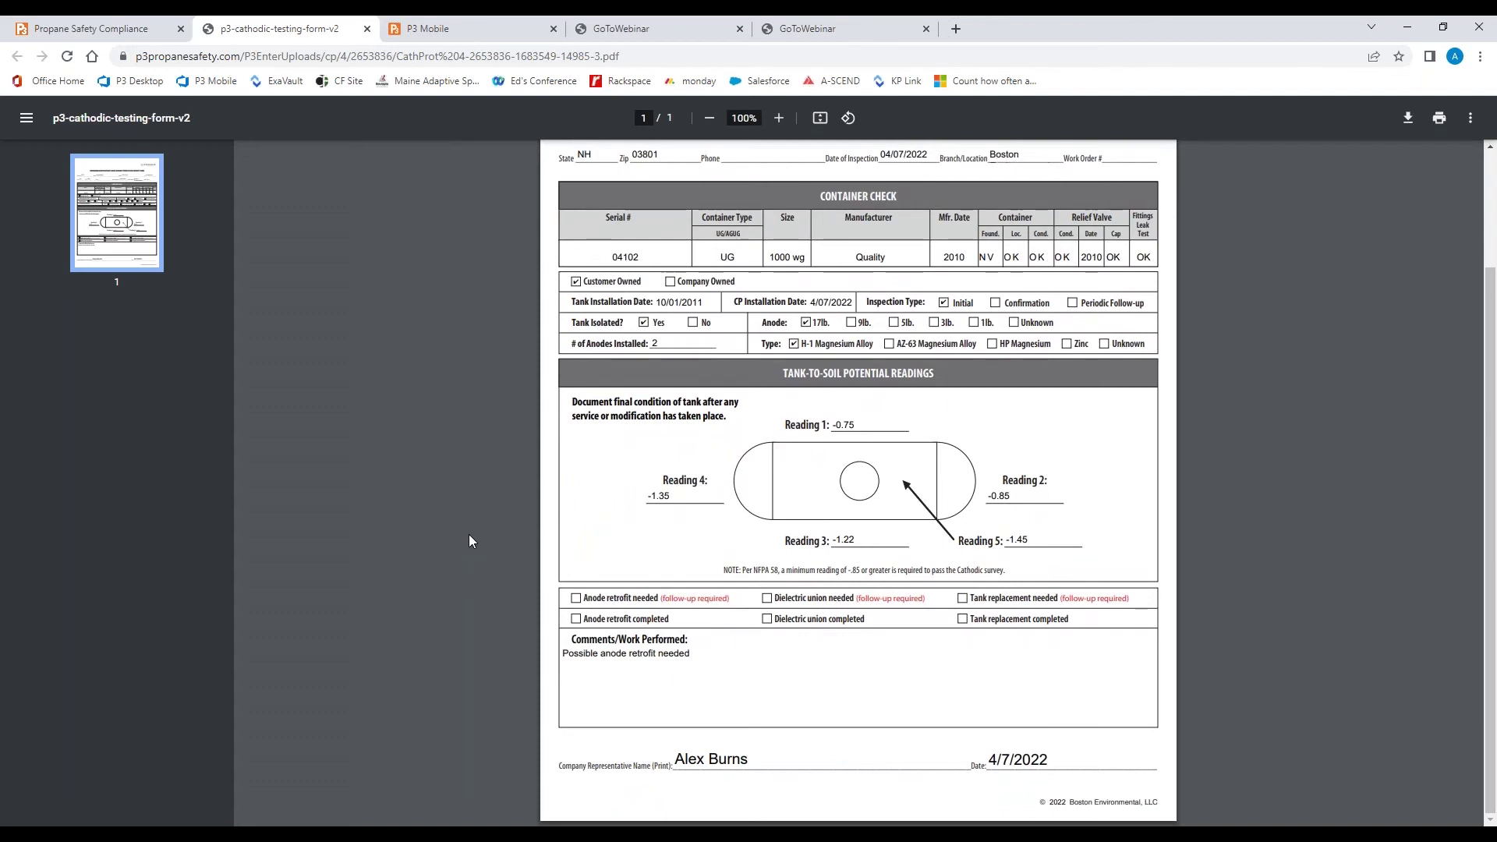
pyautogui.scroll(2, 469, 536)
pyautogui.scroll(1, 470, 538)
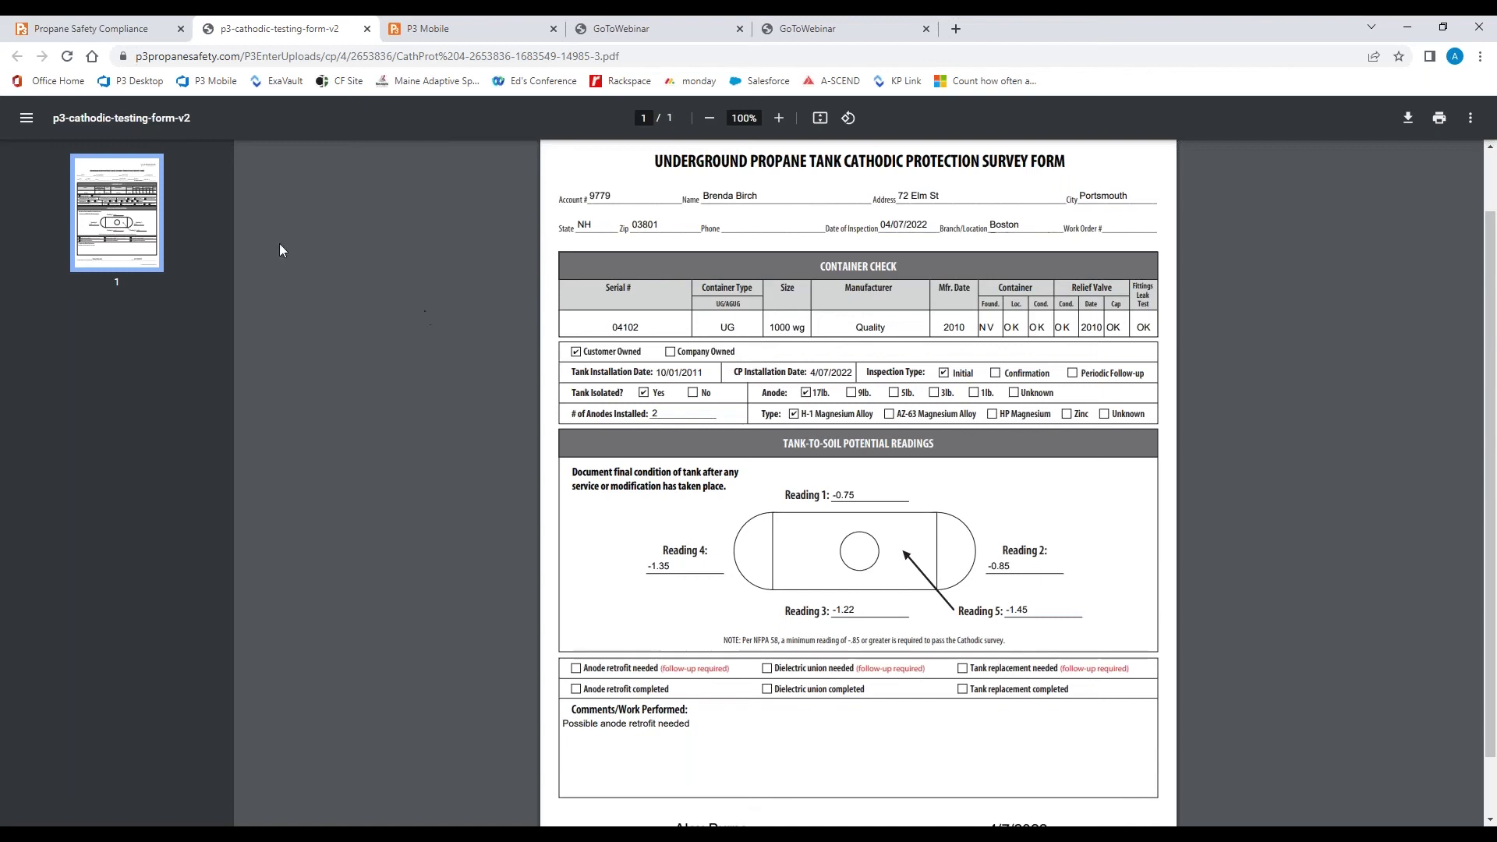
pyautogui.click(129, 31)
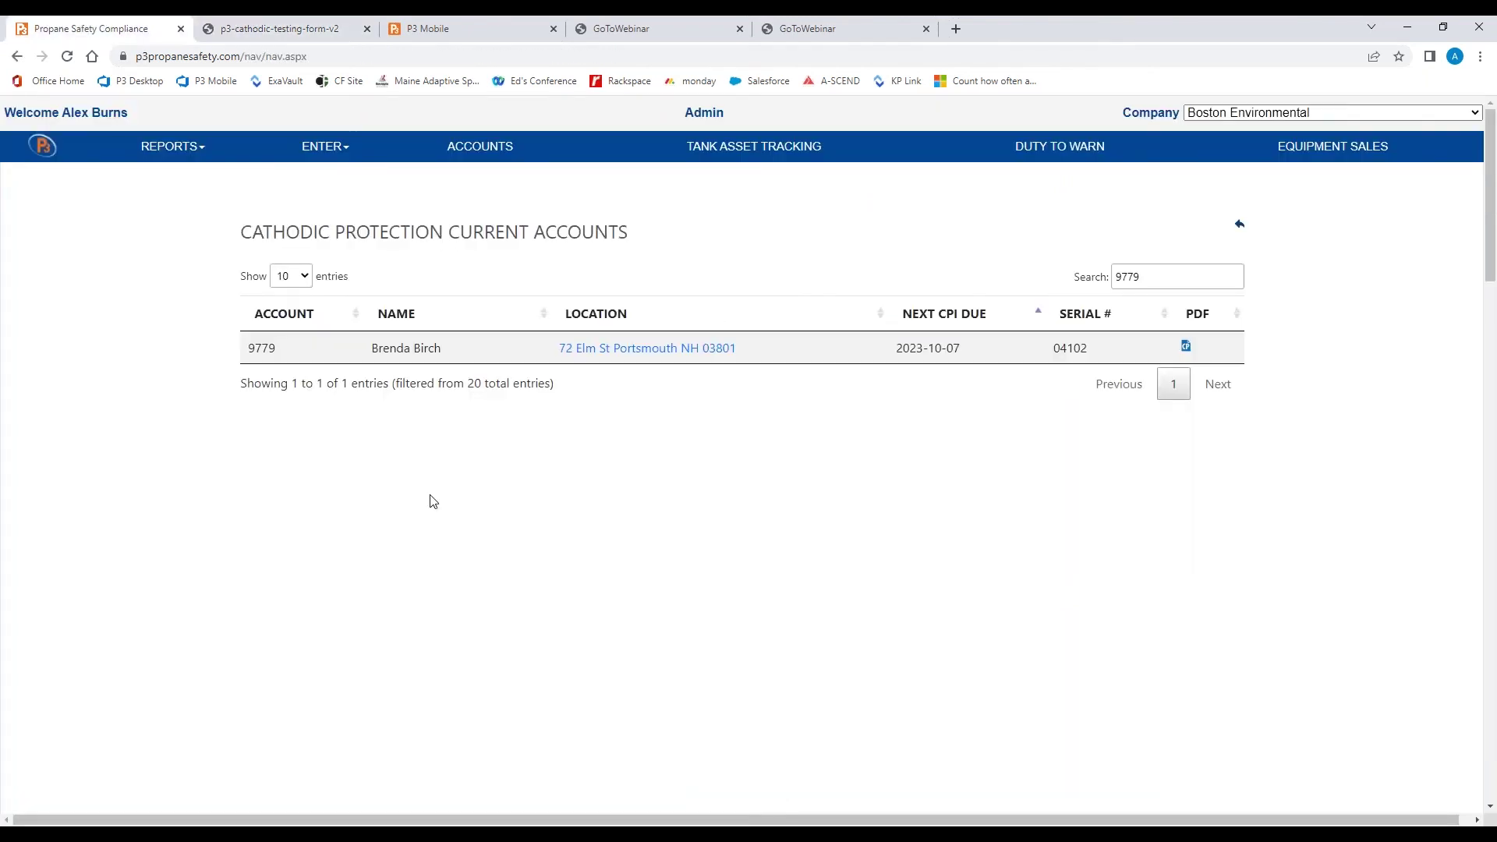
# Go back to the tracking overview and list the 8 Service Required accounts
pyautogui.click(1239, 225)
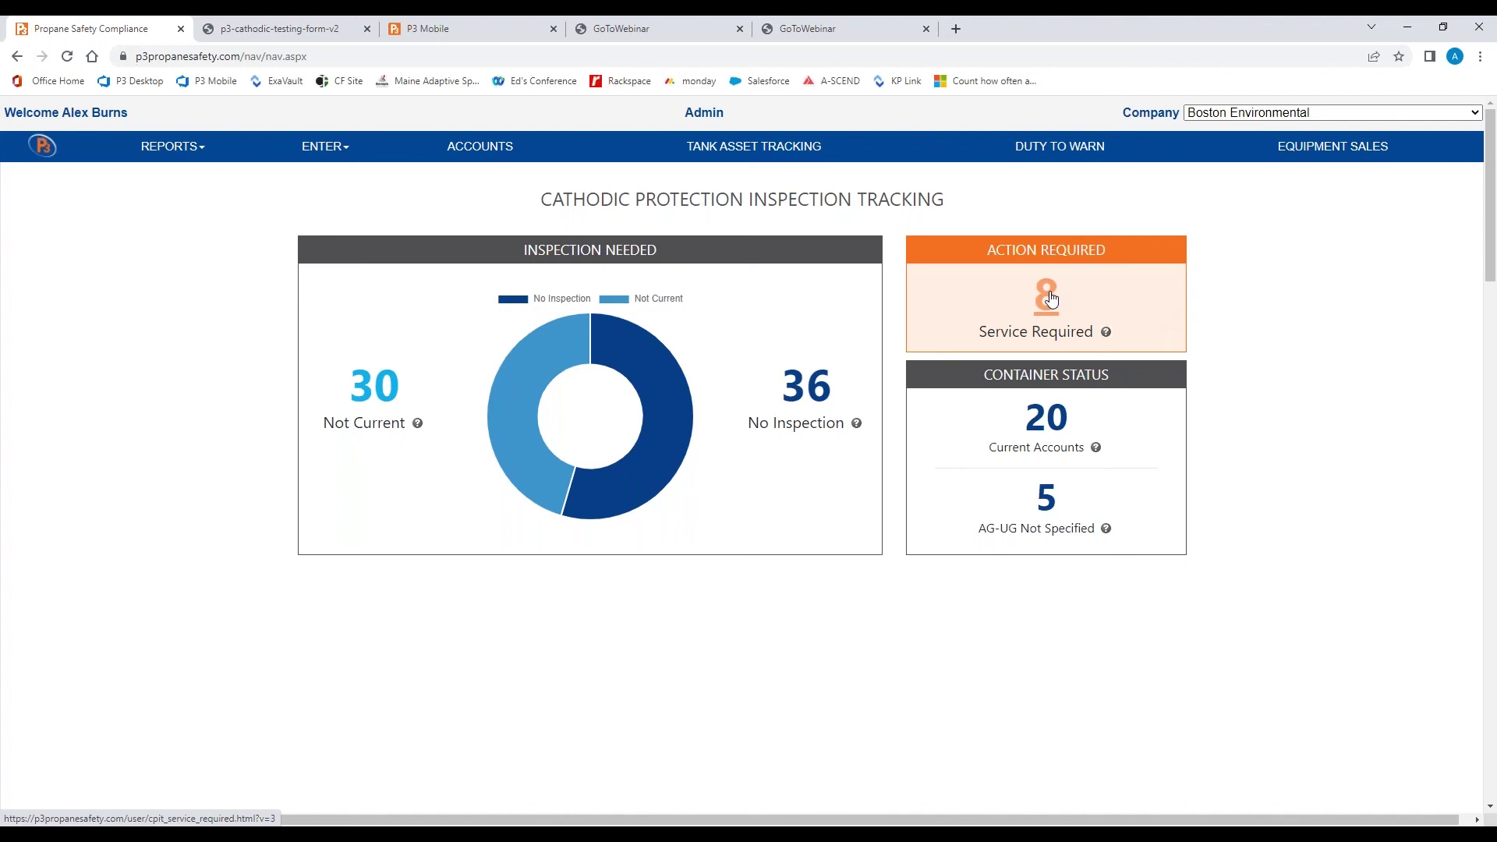
pyautogui.click(1050, 299)
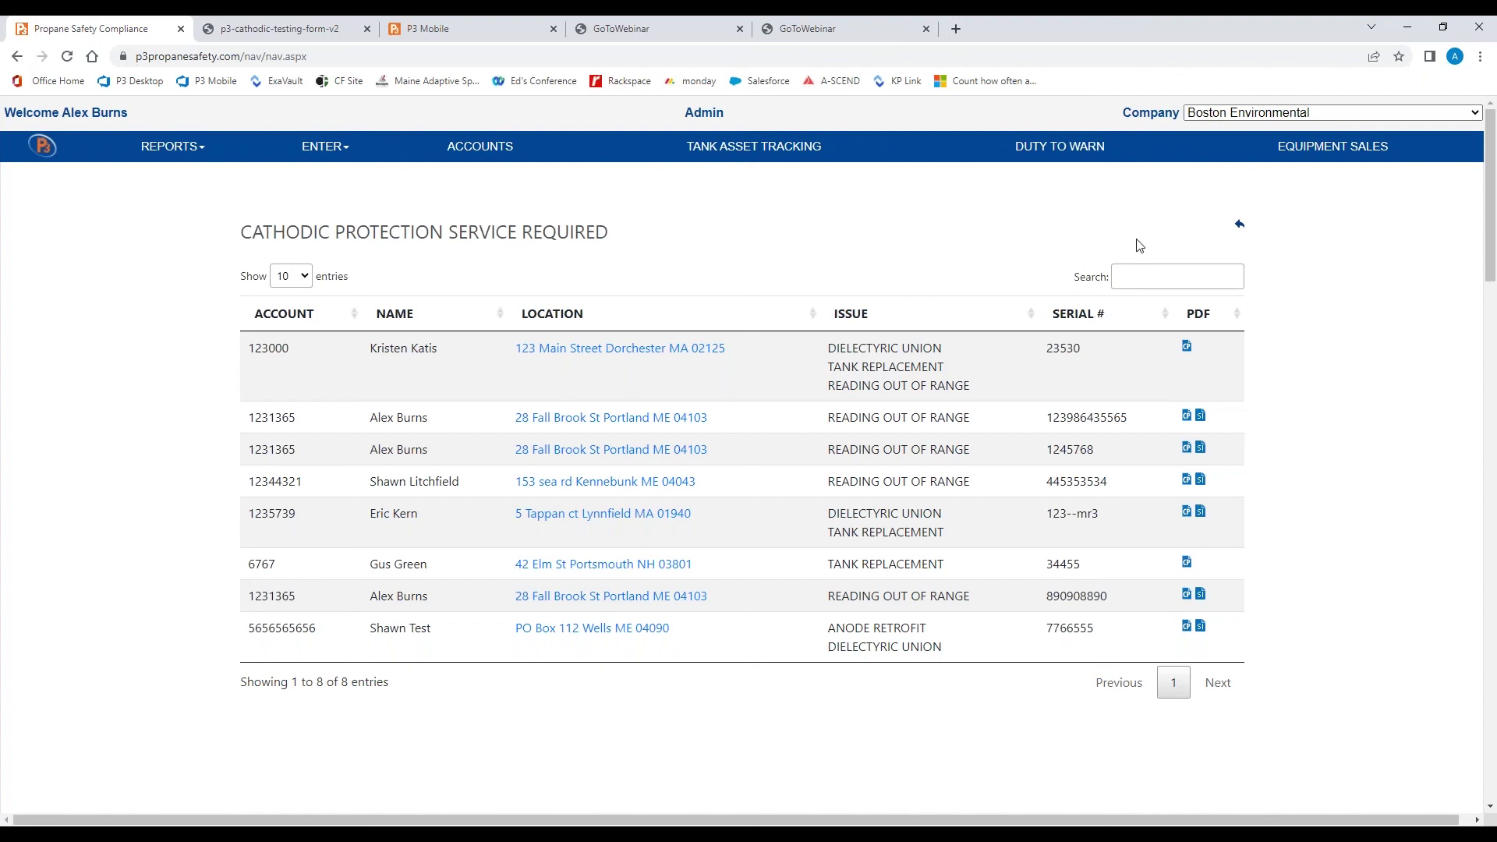
pyautogui.click(1239, 228)
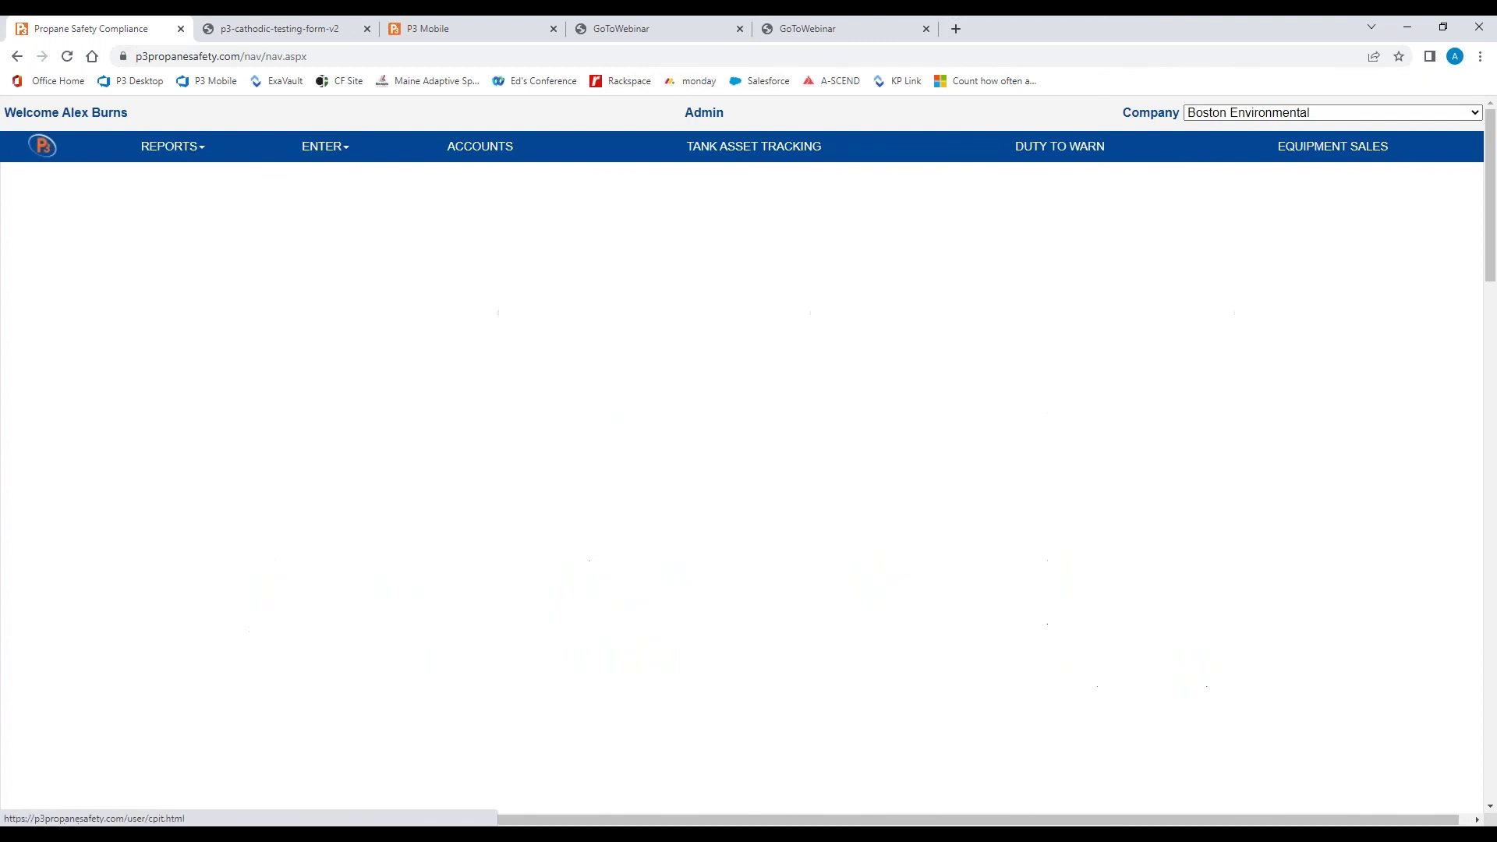